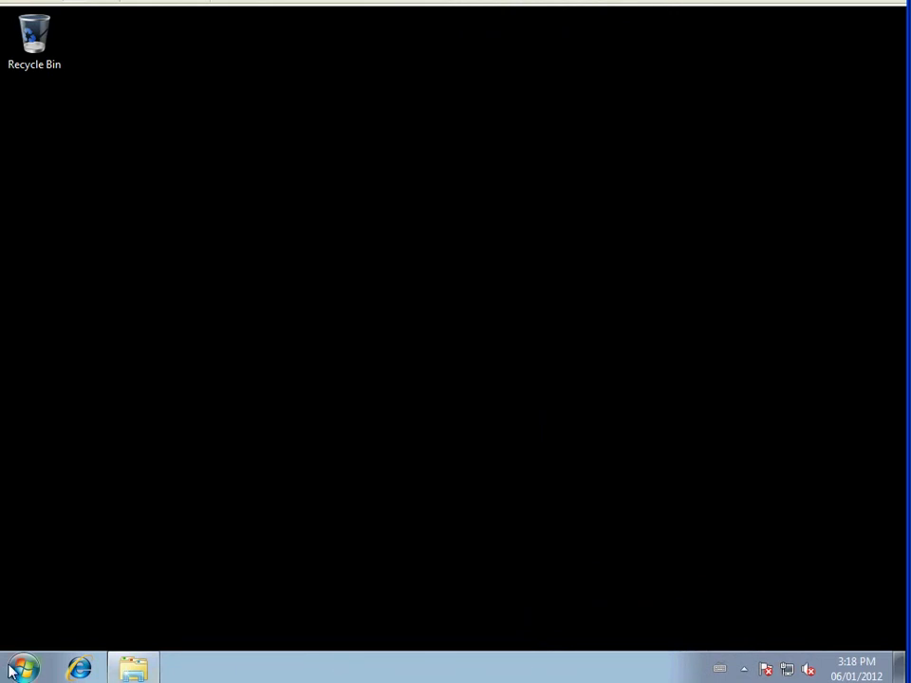
{"action": "left_click", "coordinate": [79, 668]}
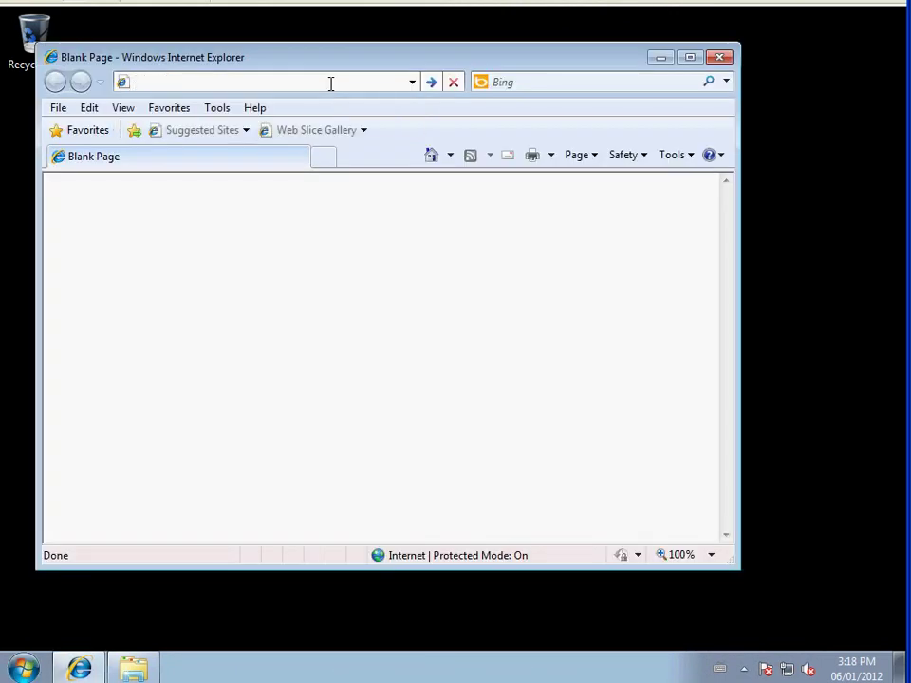
{"action": "type", "text": "http:/"}
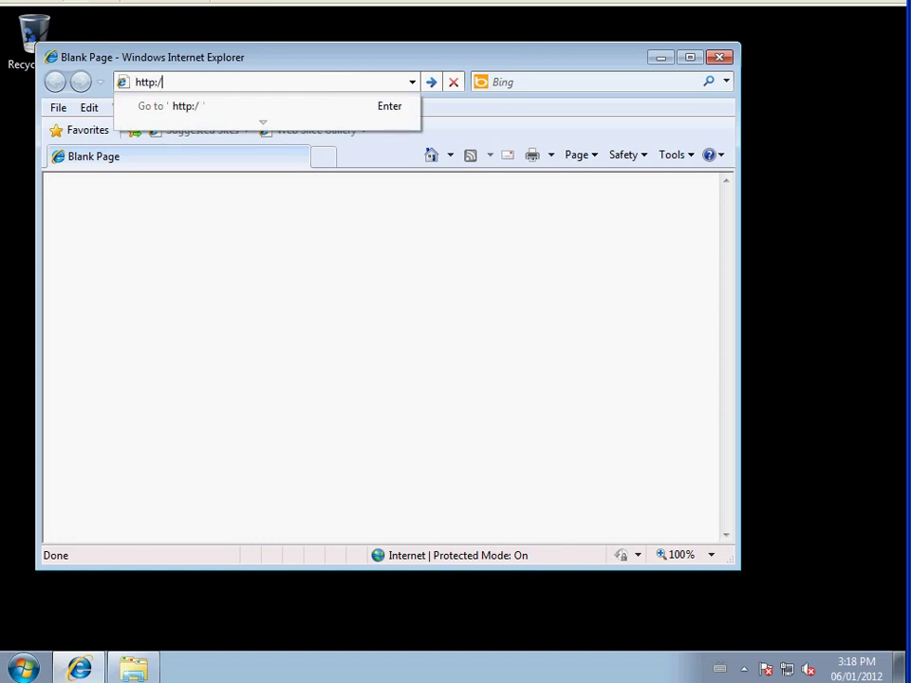
{"action": "type", "text": "/profile.i"}
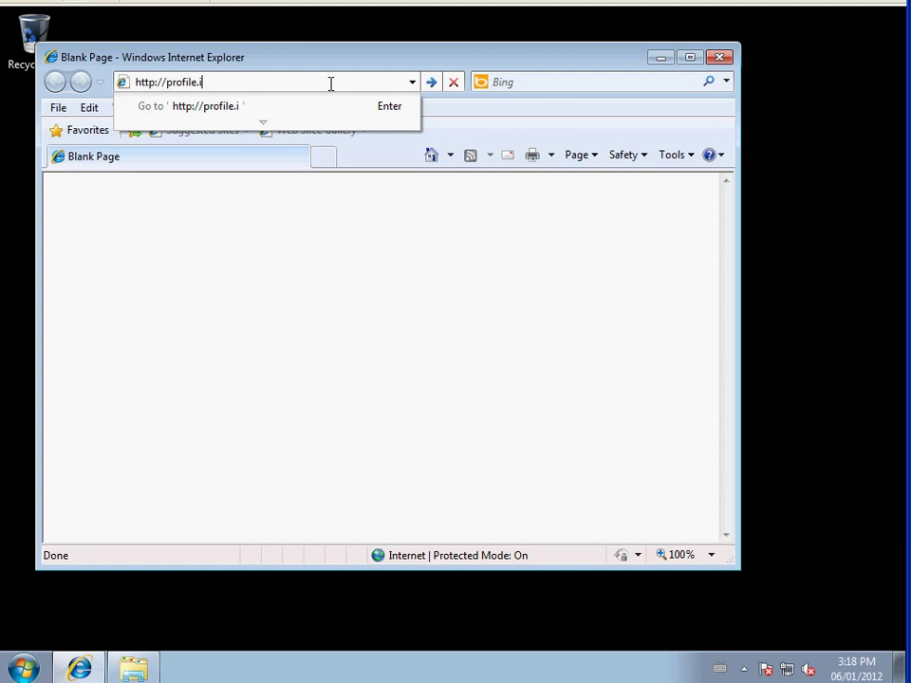
{"action": "type", "text": "ntuit.ca/en/download"}
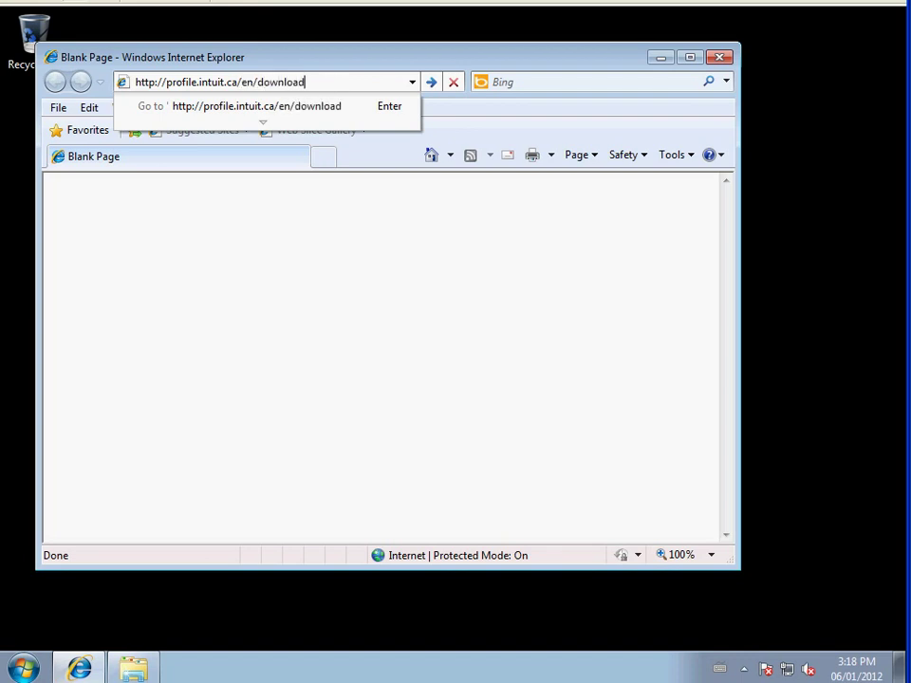
{"action": "type", "text": "/download-profile"}
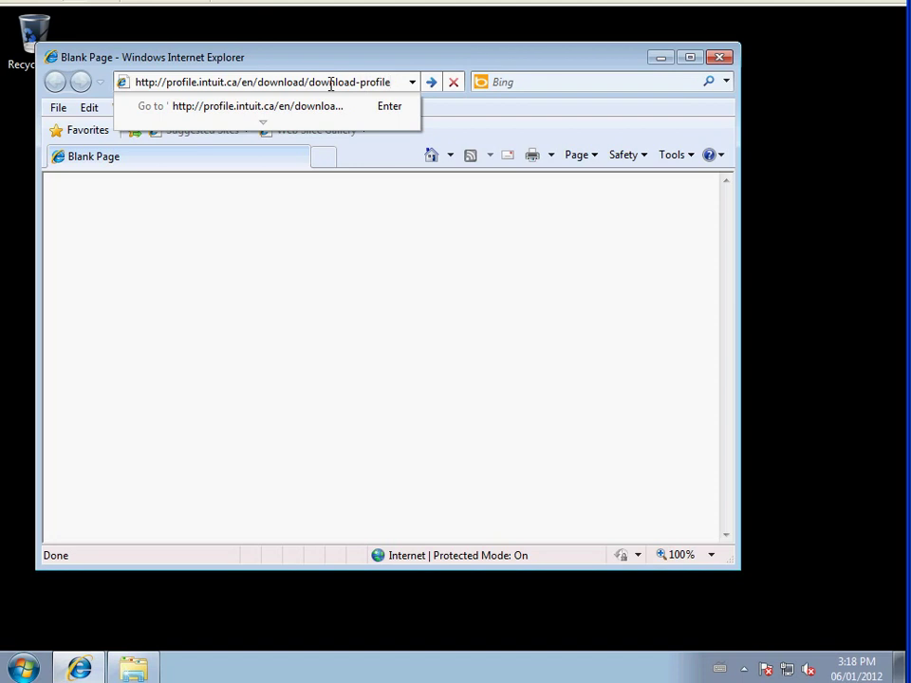
{"action": "type", "text": ".jsp"}
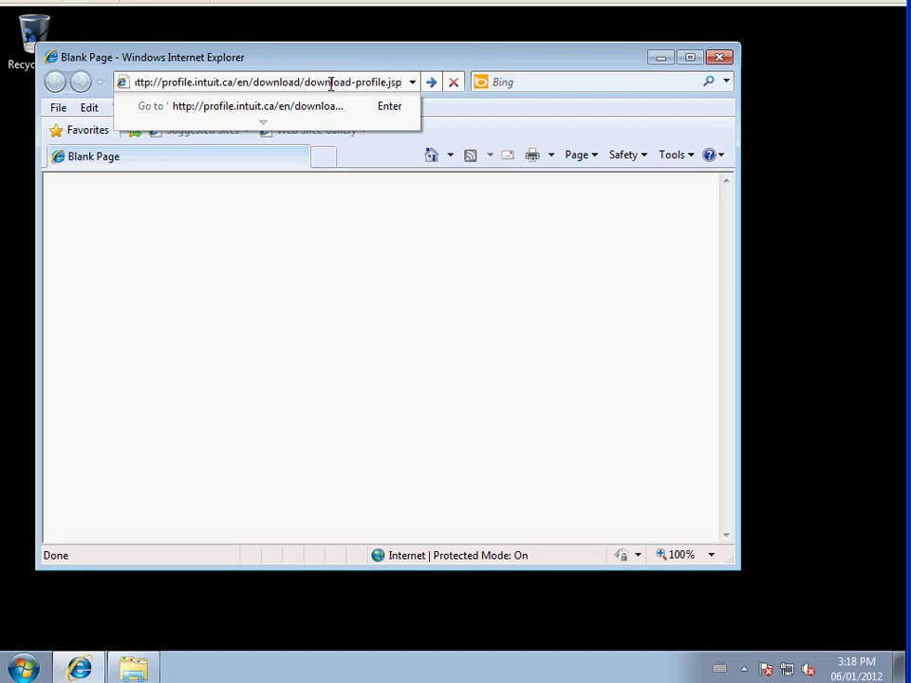
{"action": "key", "text": "Return"}
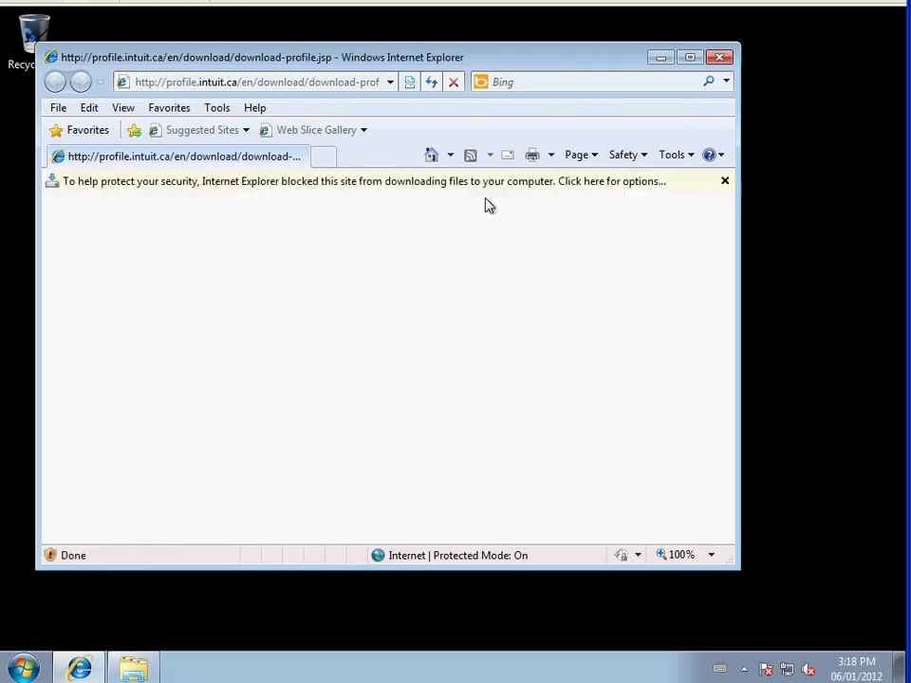
Allow the blocked download and save the 336MB gpsetup.exe to the Desktop.
{"action": "left_click", "coordinate": [487, 189]}
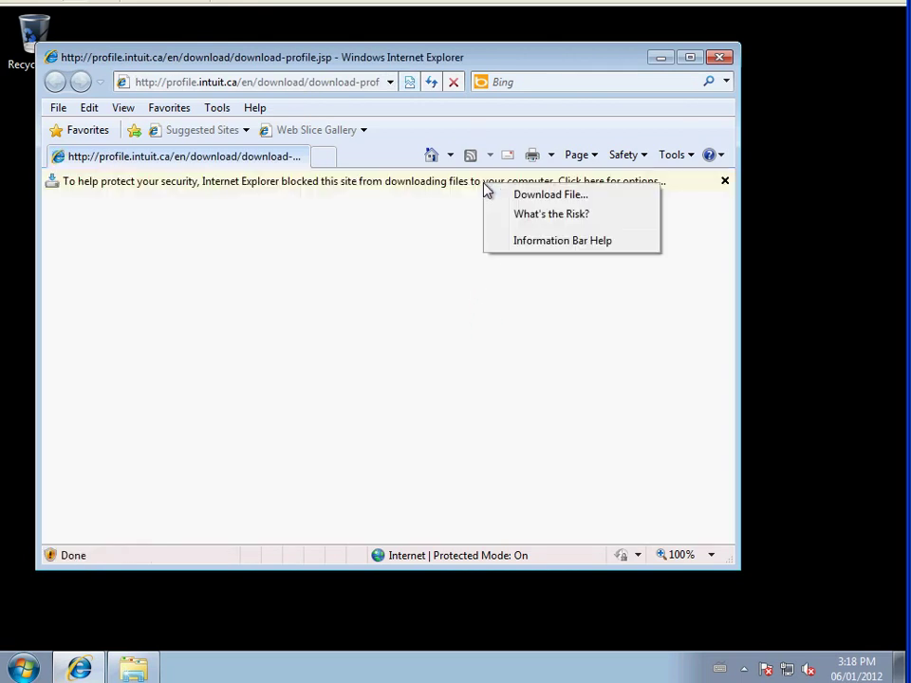
{"action": "left_click", "coordinate": [531, 195]}
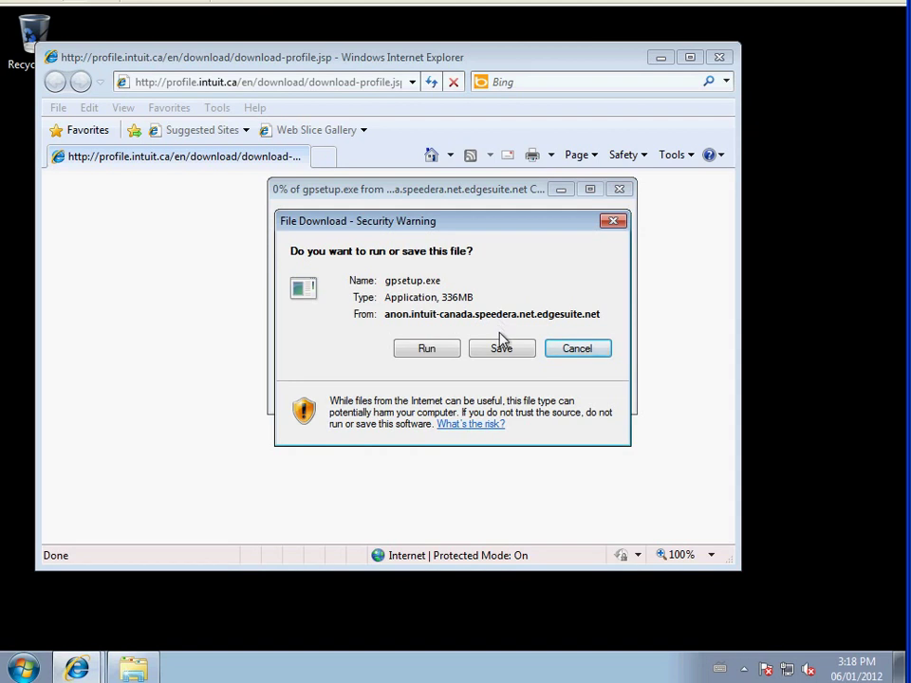
{"action": "left_click", "coordinate": [501, 349]}
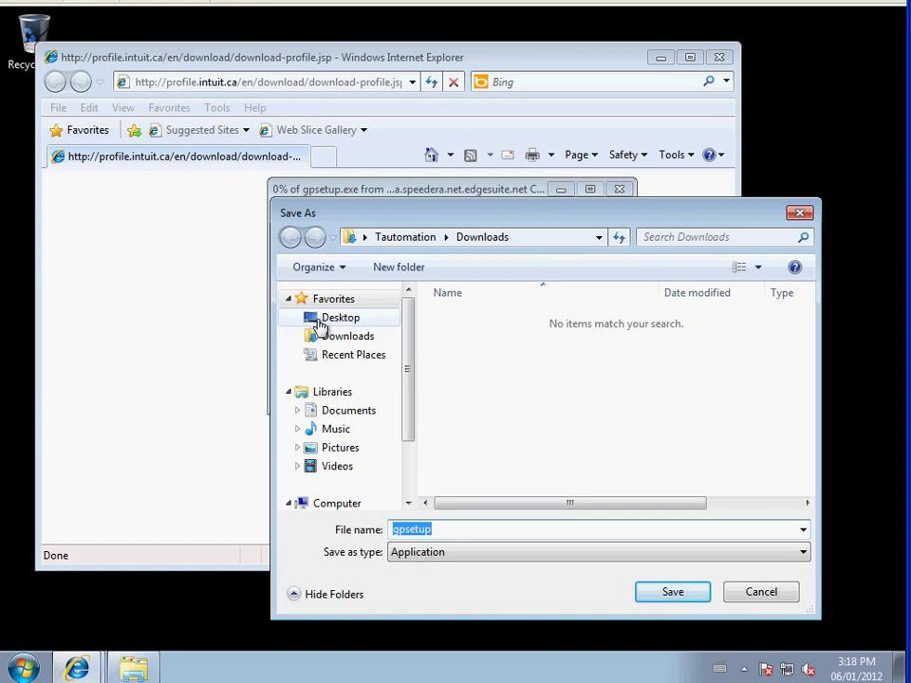
{"action": "left_click", "coordinate": [318, 324]}
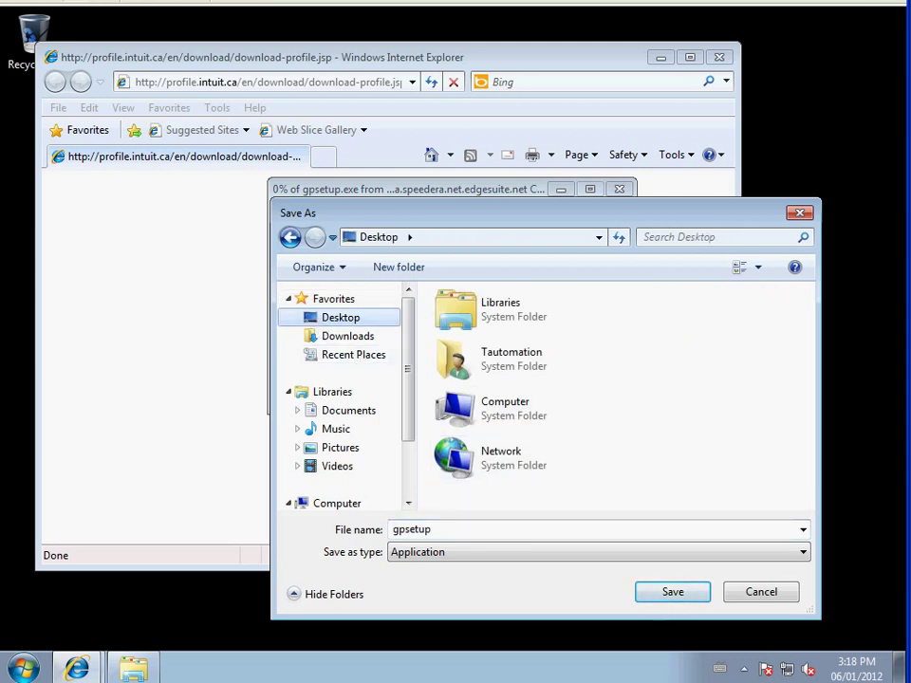
{"action": "left_click", "coordinate": [693, 598]}
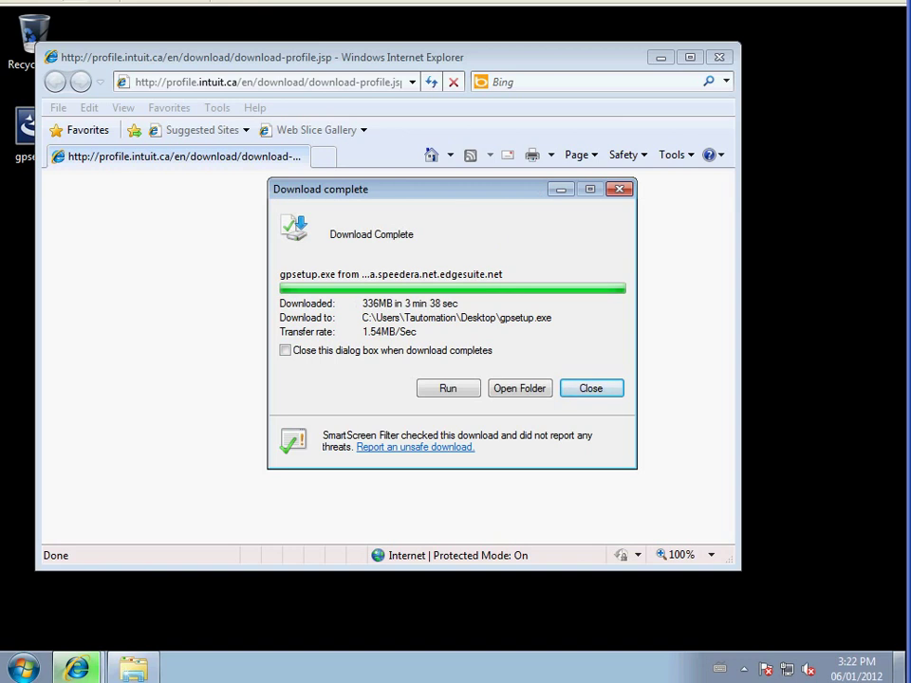
{"action": "left_click", "coordinate": [613, 396]}
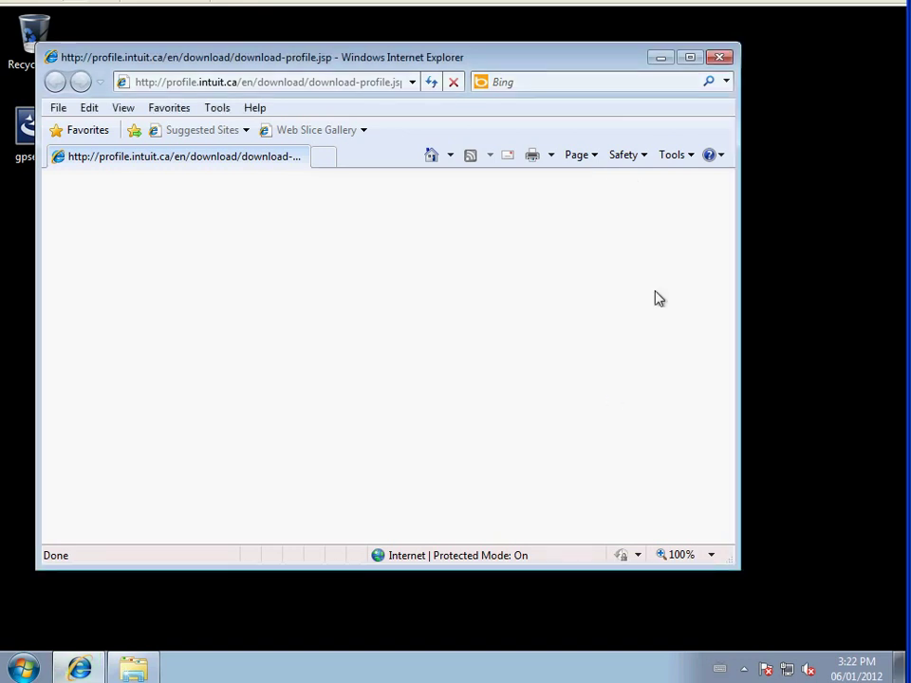
Close Internet Explorer and launch the gpsetup desktop icon as administrator.
{"action": "left_click", "coordinate": [721, 59]}
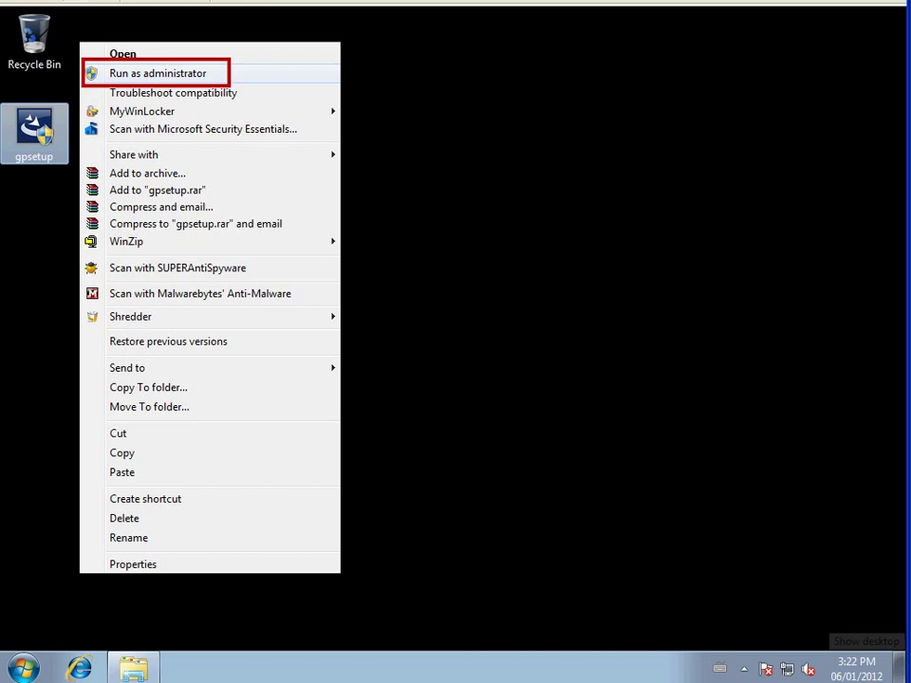
{"action": "key", "text": "Return"}
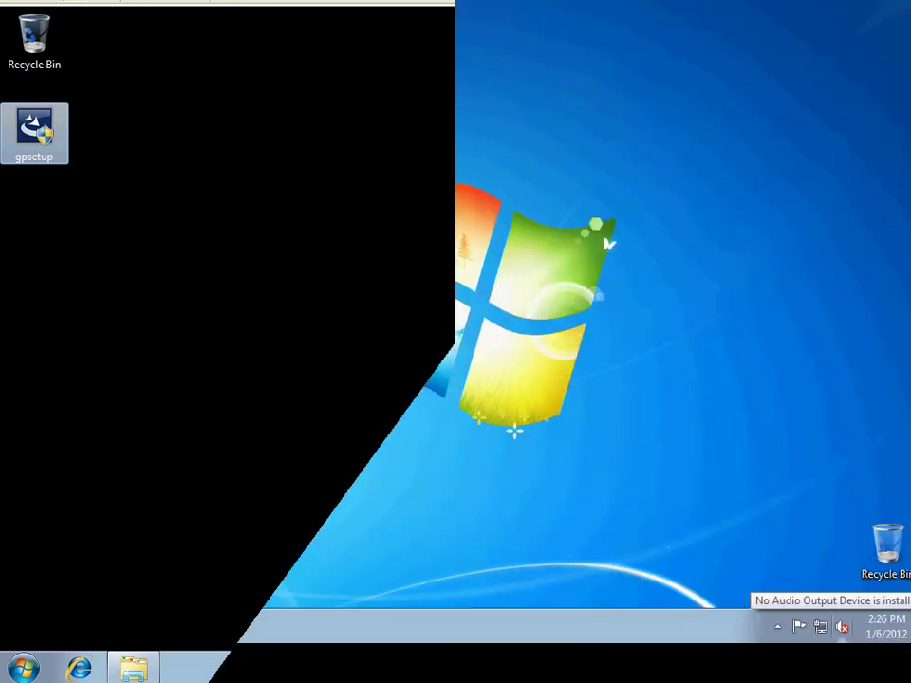
{"action": "type", "text": "h"}
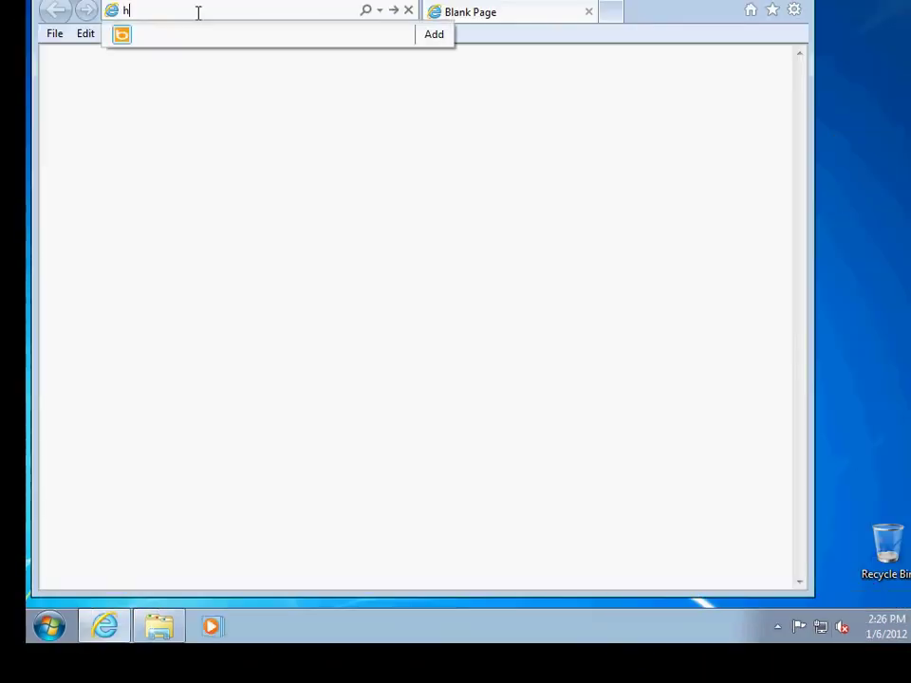
{"action": "type", "text": "ttp://"}
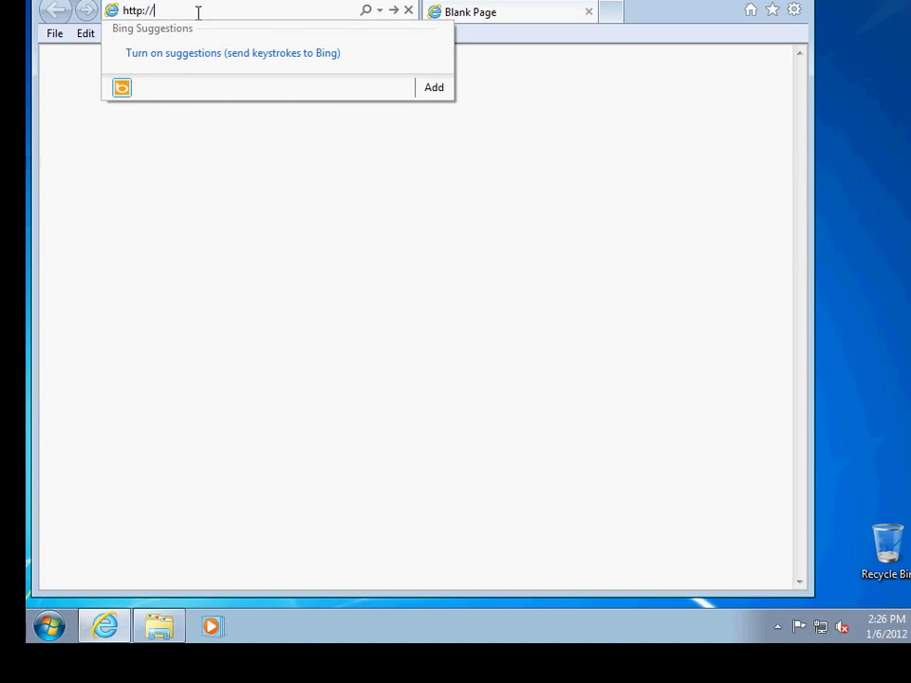
{"action": "type", "text": "profile.intuit.ca/en/down"}
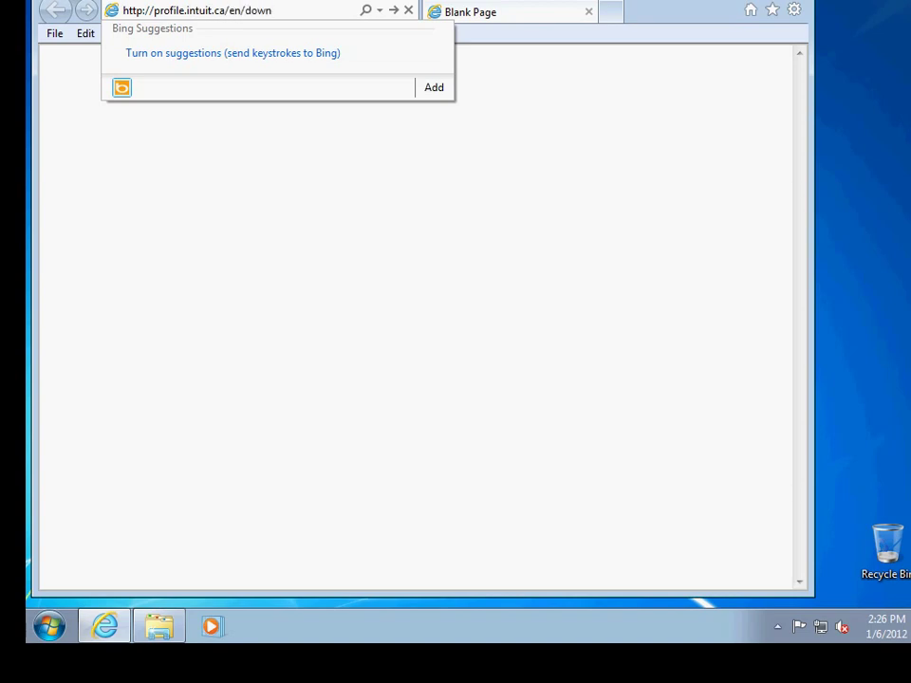
{"action": "type", "text": "load/download-profile.jsp"}
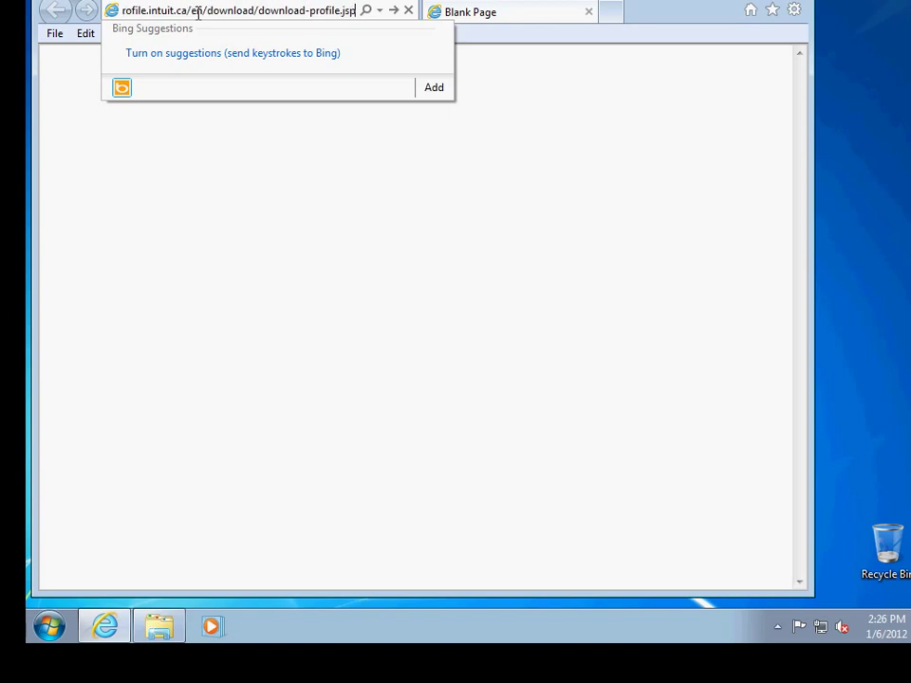
{"action": "key", "text": "Return"}
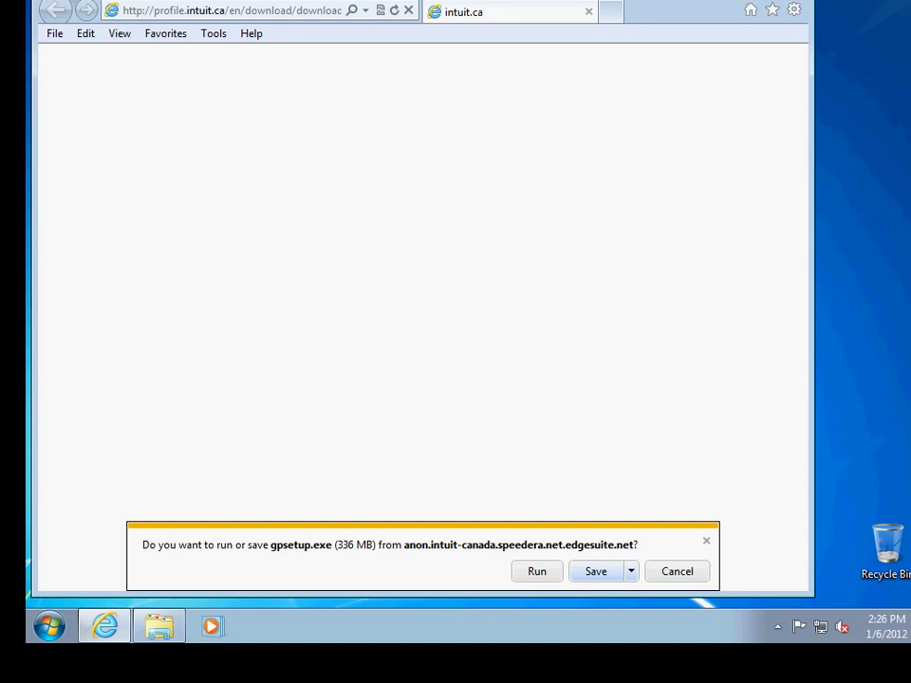
Save gpsetup.exe to the Desktop using Save as.
{"action": "key", "text": "Down"}
{"action": "key", "text": "Down"}
{"action": "key", "text": "Down"}
{"action": "key", "text": "Up"}
{"action": "key", "text": "Return"}
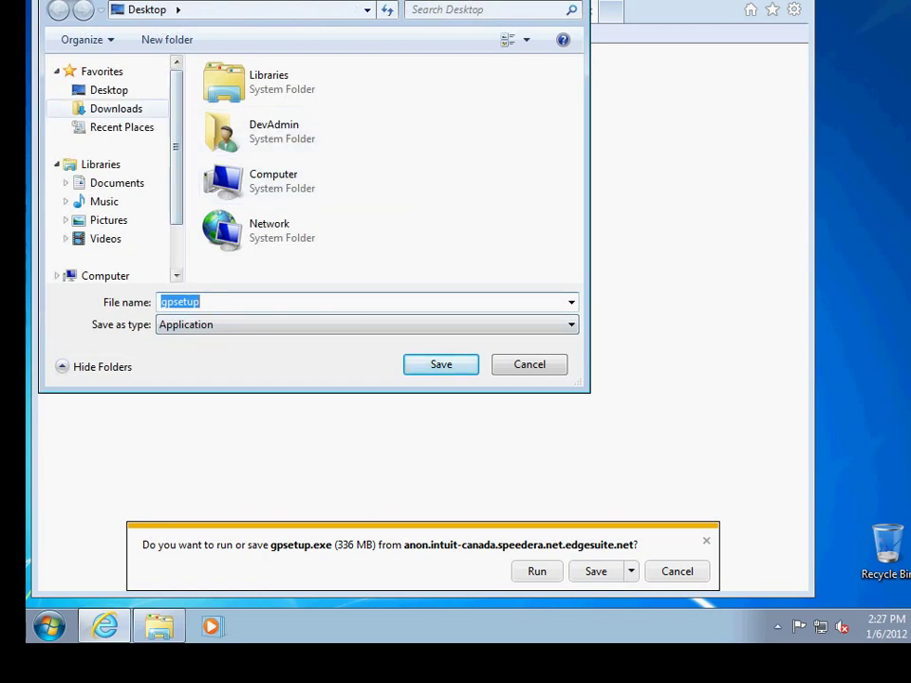
{"action": "left_click", "coordinate": [108, 90]}
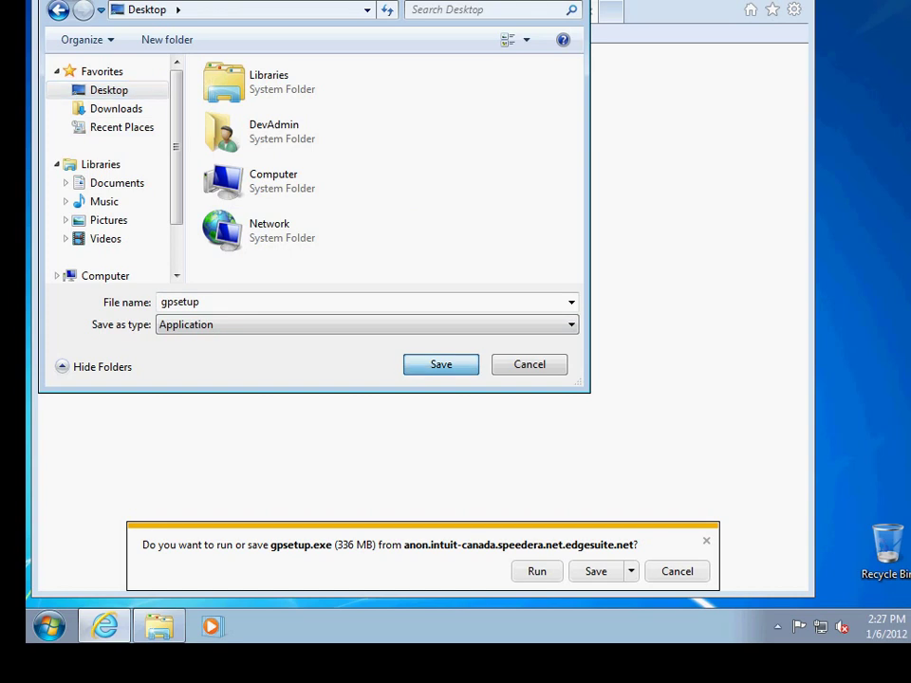
{"action": "key", "text": "Return"}
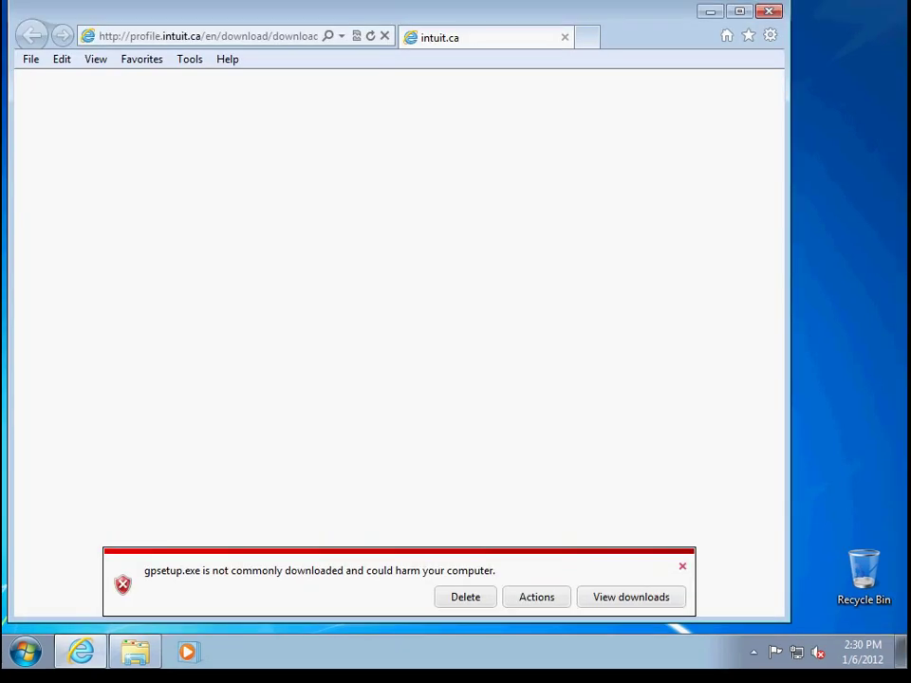
Dismiss the download warning, close the browser, and bring up gpsetup's context menu.
{"action": "left_click", "coordinate": [682, 566]}
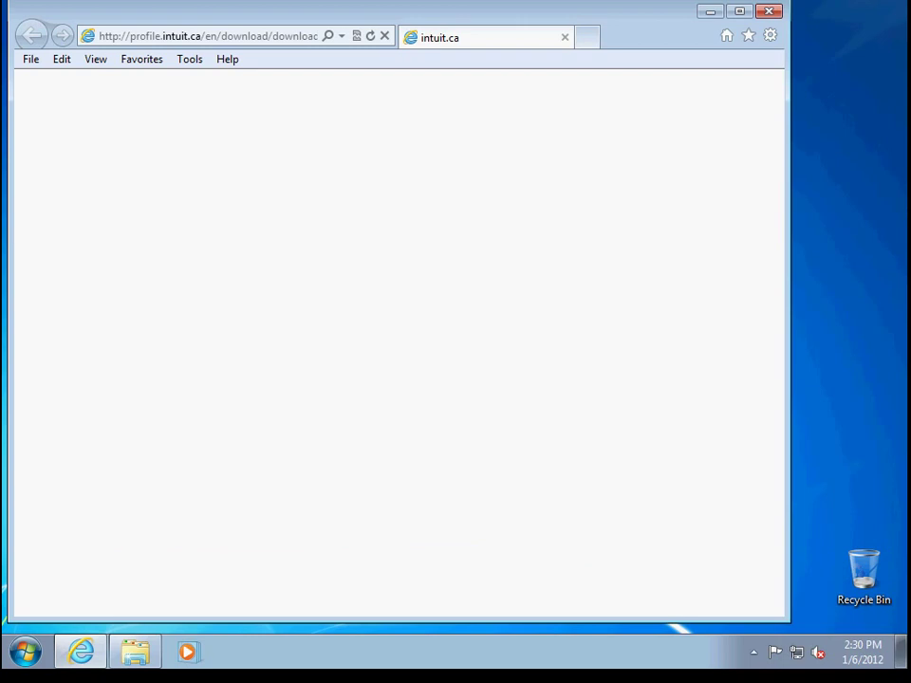
{"action": "key", "text": "alt+F4"}
{"action": "left_click", "coordinate": [36, 26]}
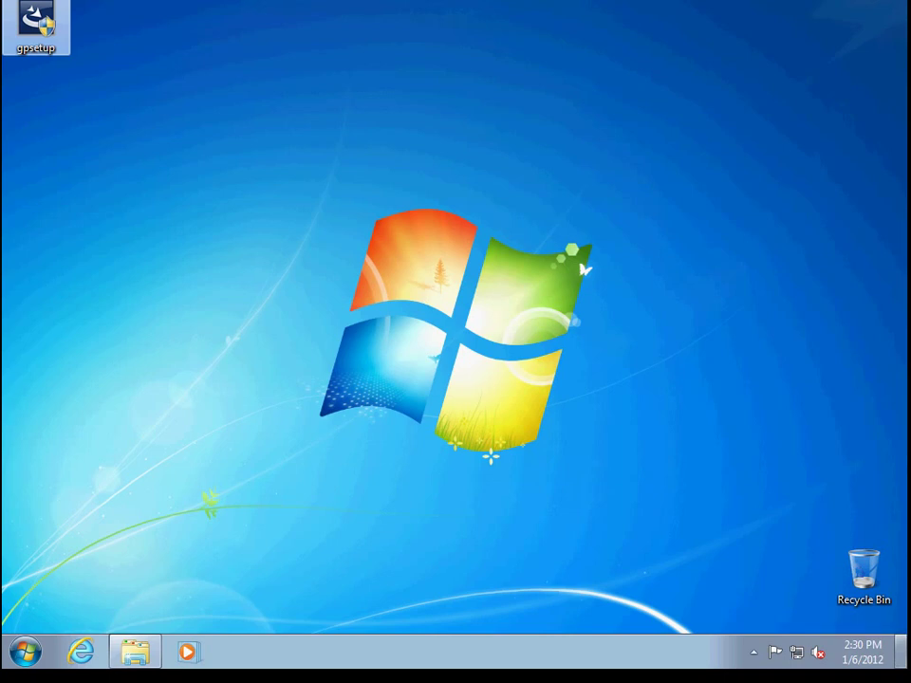
{"action": "key", "text": "shift+F10"}
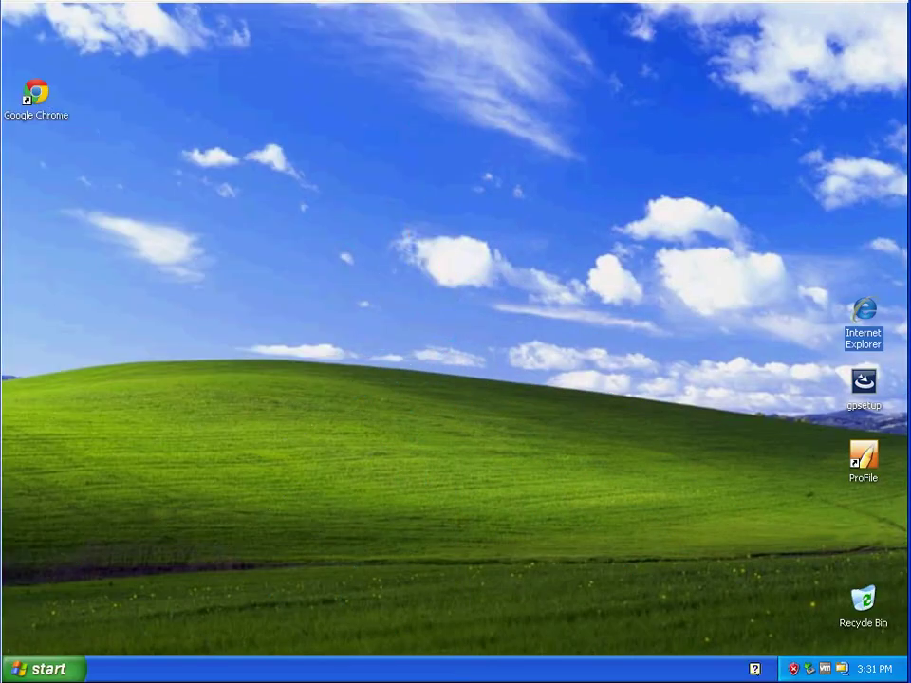
Launch Google Chrome from the desktop and load the ProFile download-profile.jsp page.
{"action": "left_click", "coordinate": [36, 95]}
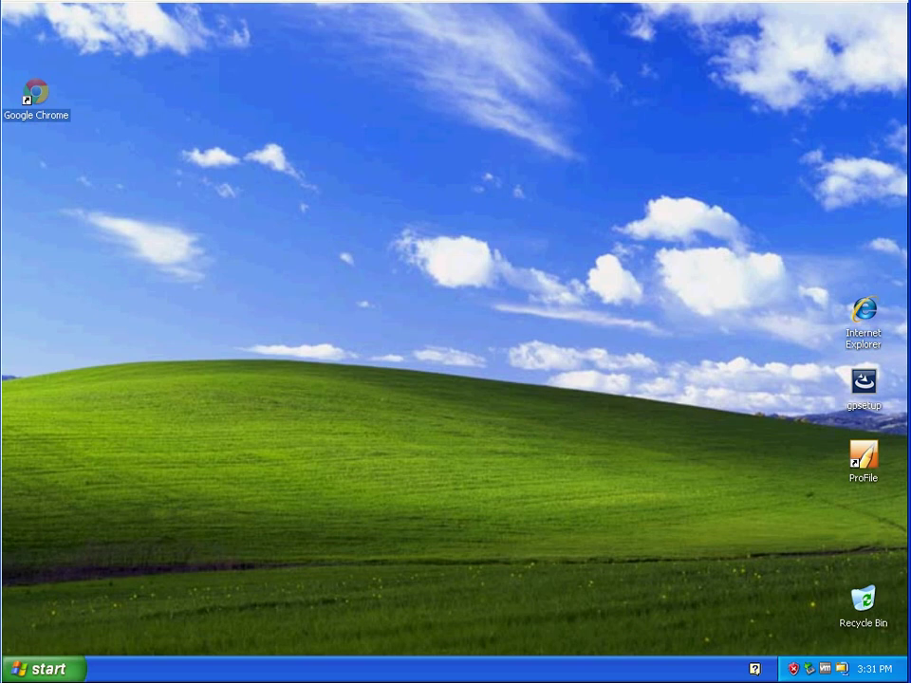
{"action": "key", "text": "Return"}
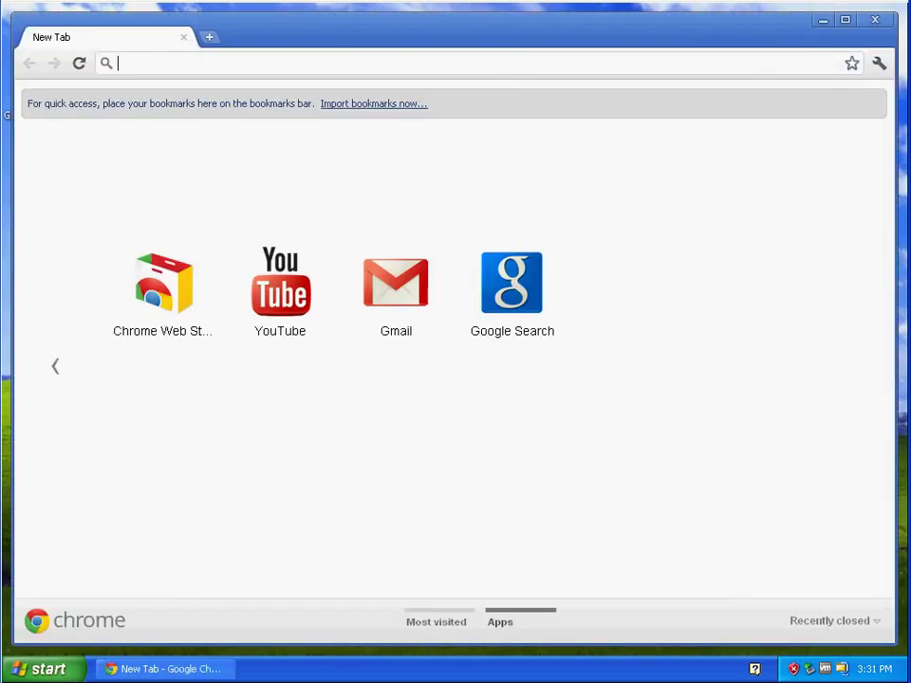
{"action": "type", "text": "htt"}
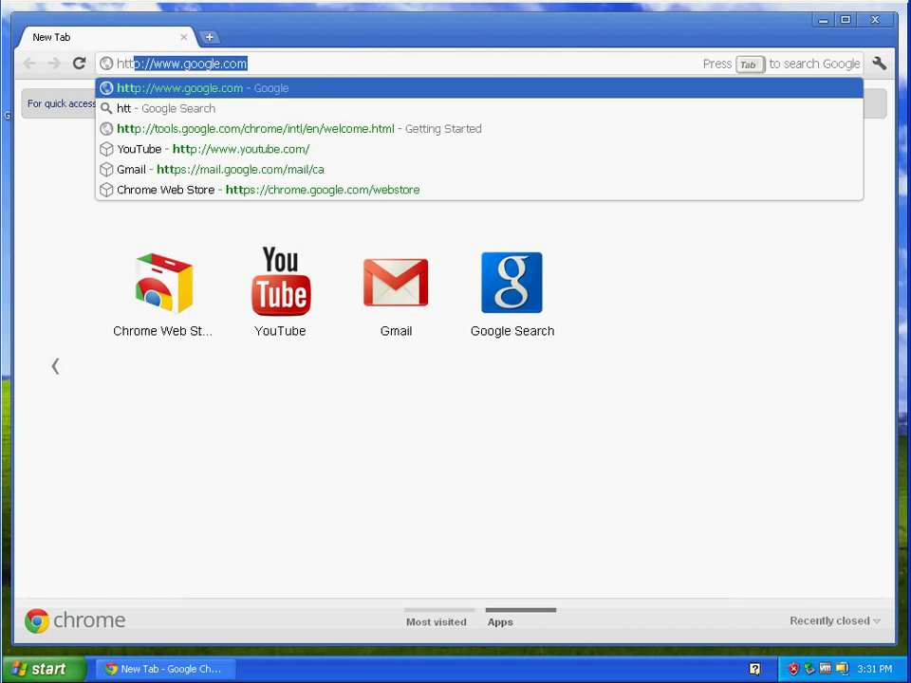
{"action": "type", "text": "p://"}
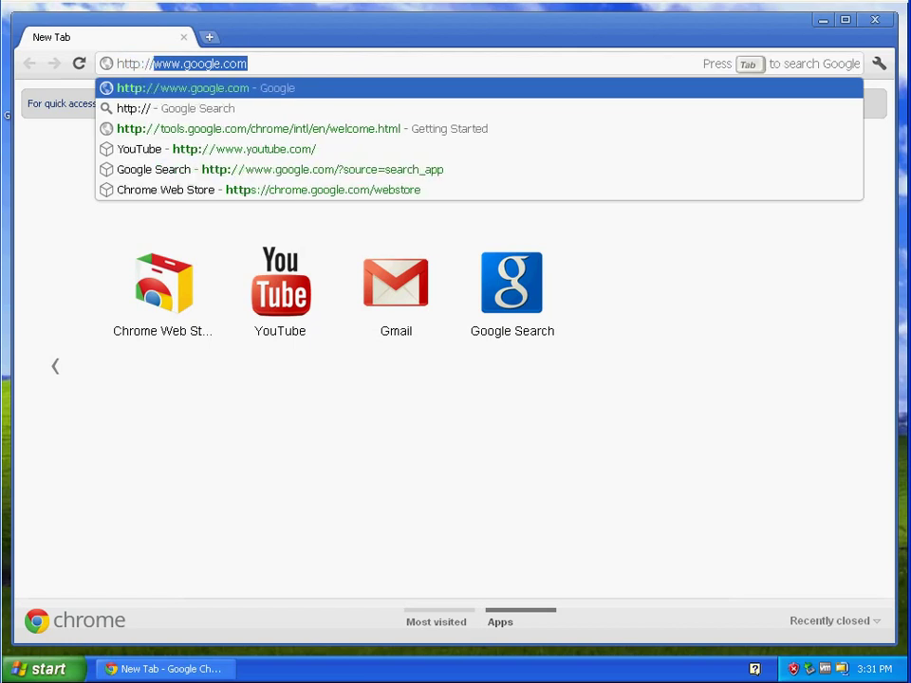
{"action": "type", "text": "pro"}
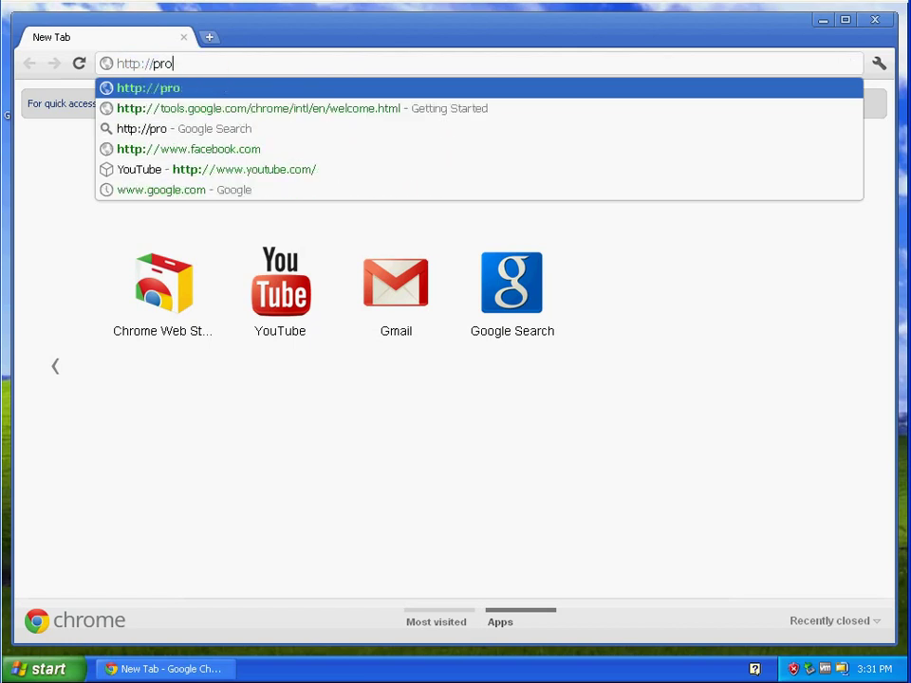
{"action": "type", "text": "file.intuit"}
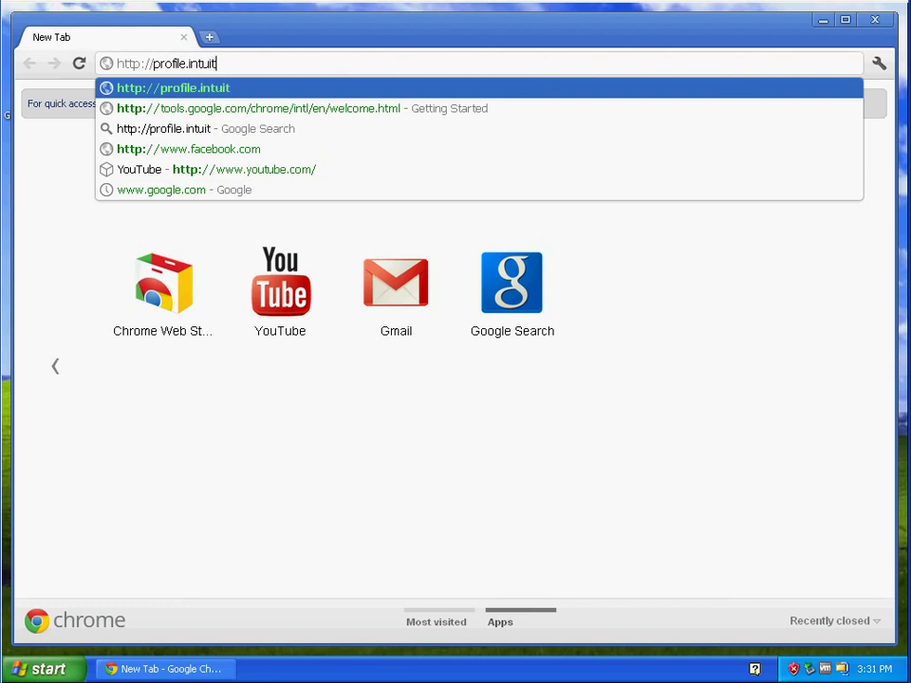
{"action": "type", "text": ".ca/e"}
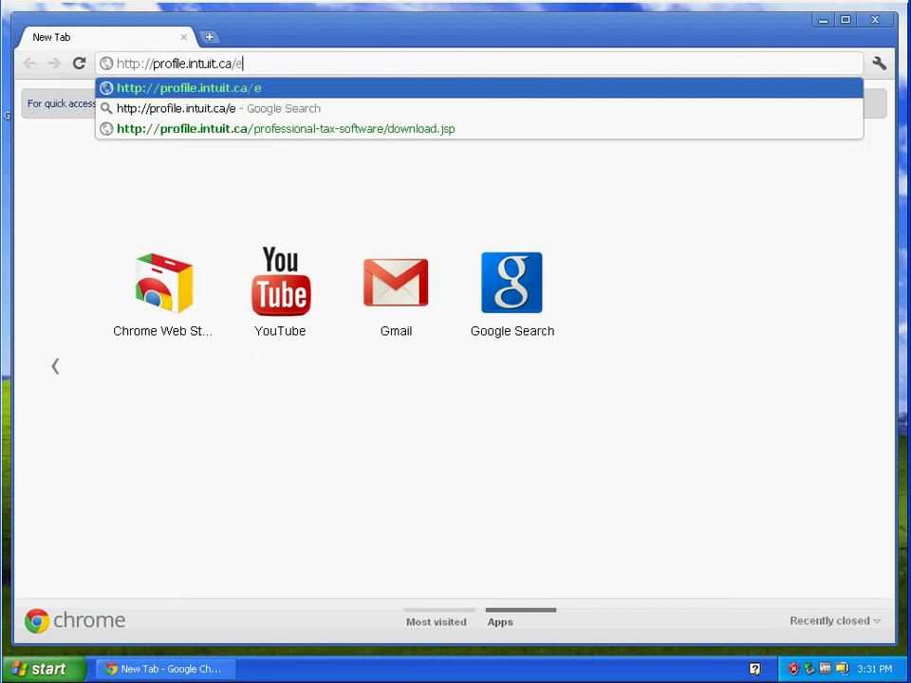
{"action": "type", "text": "n/down"}
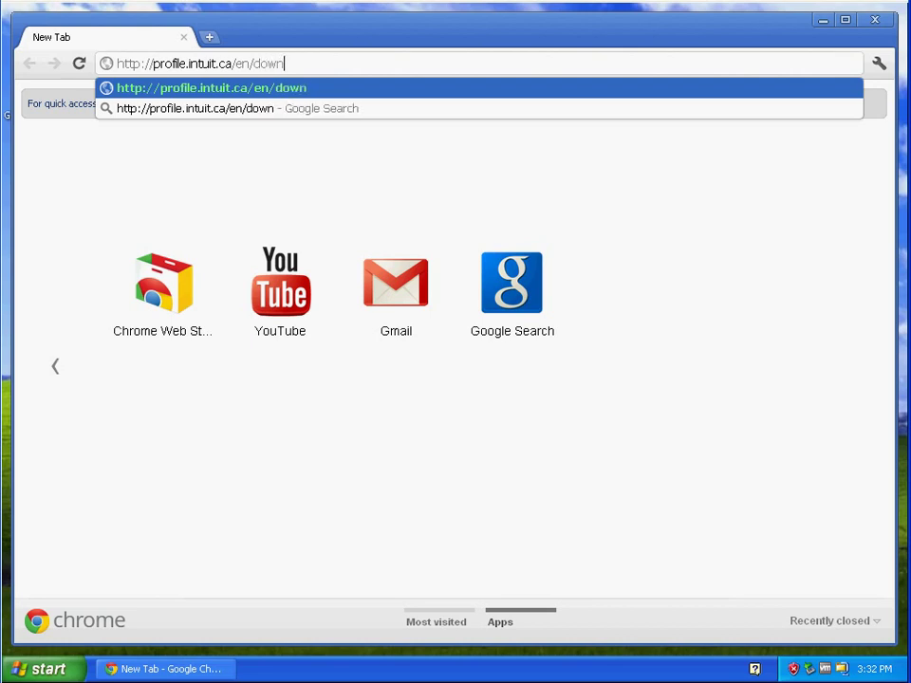
{"action": "type", "text": "load/"}
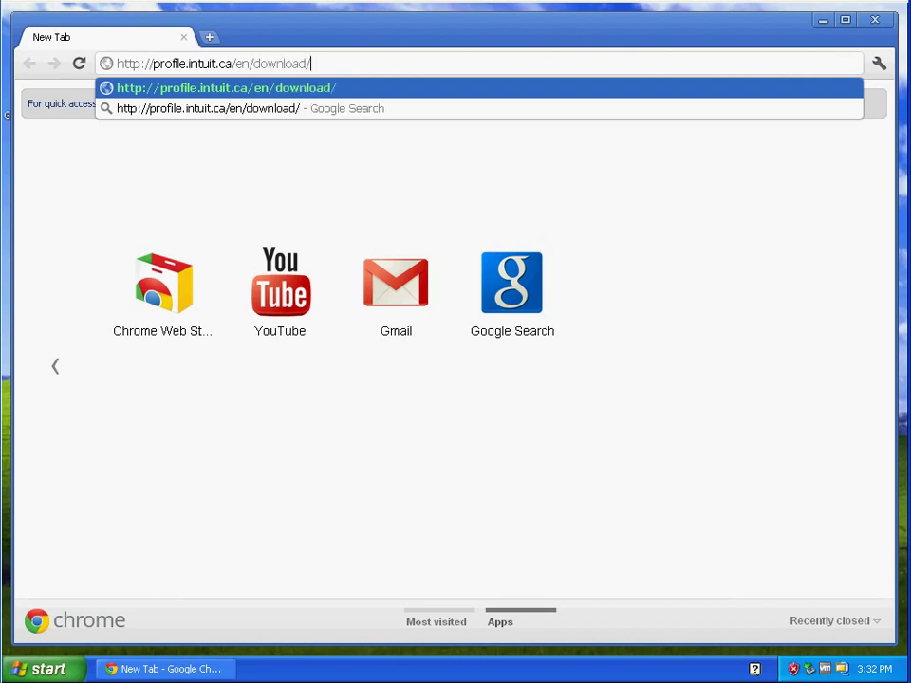
{"action": "type", "text": "download"}
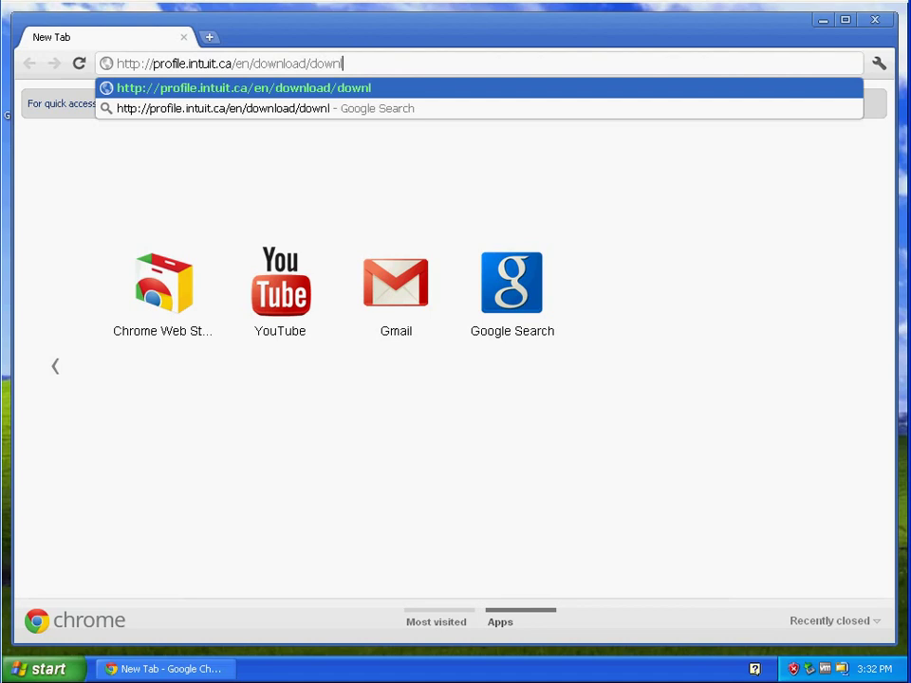
{"action": "type", "text": "-prof"}
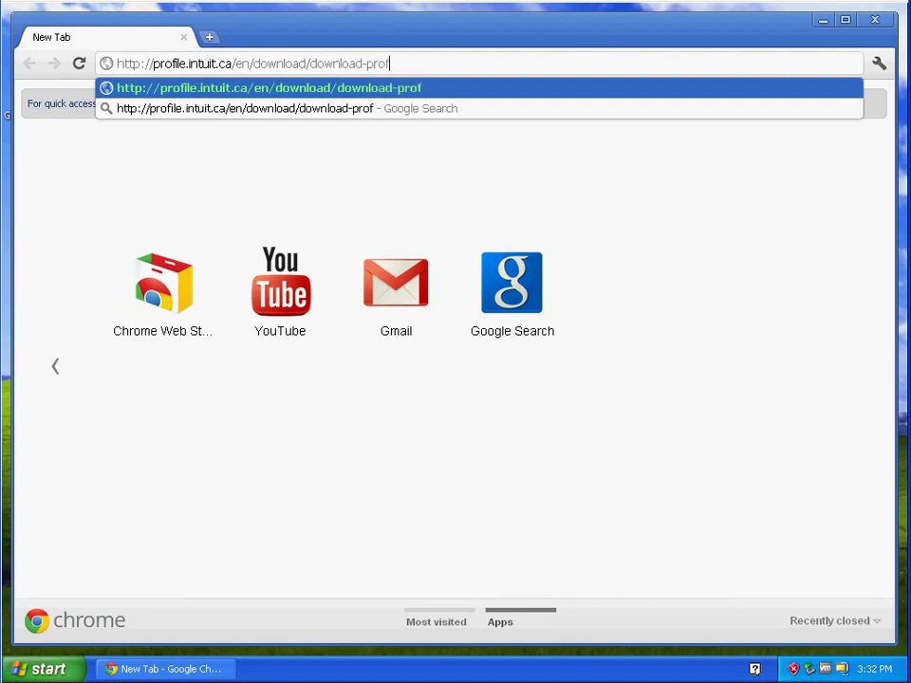
{"action": "type", "text": "ile.jsp"}
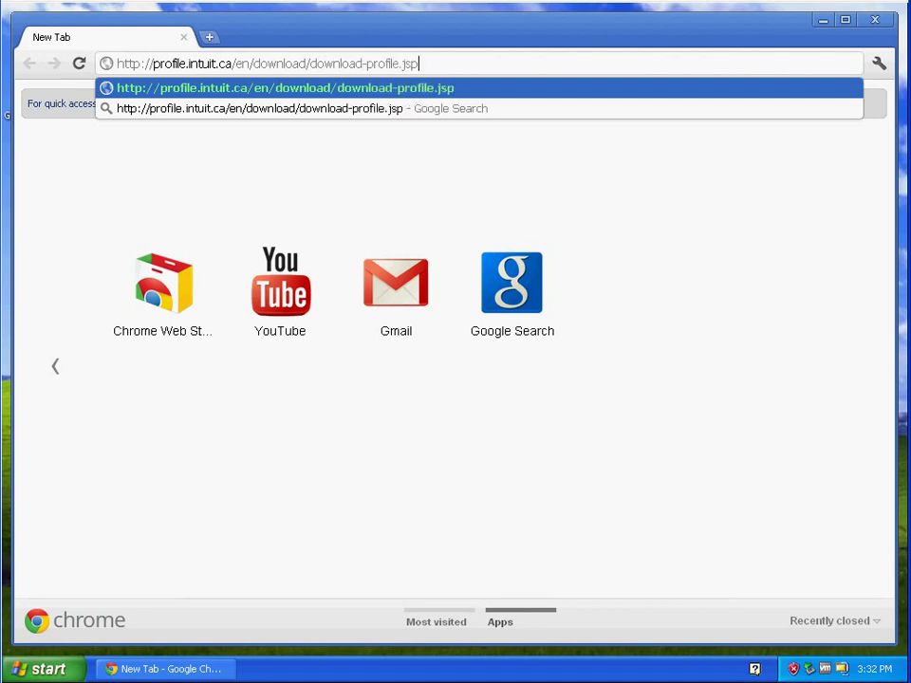
{"action": "key", "text": "Return"}
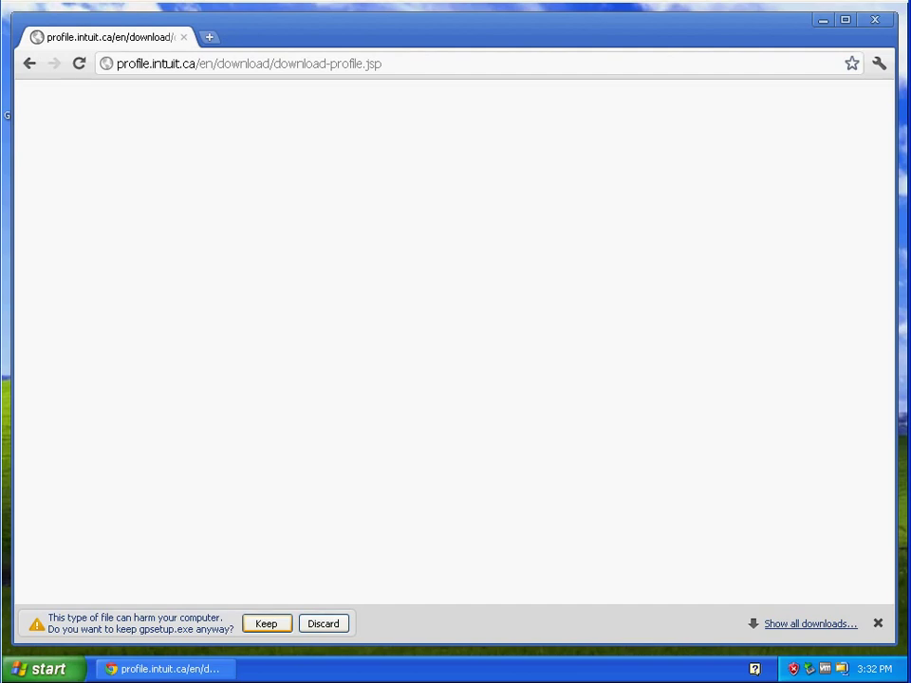
Keep gpsetup.exe on Chrome's download bar and choose Show in folder.
{"action": "left_click", "coordinate": [266, 623]}
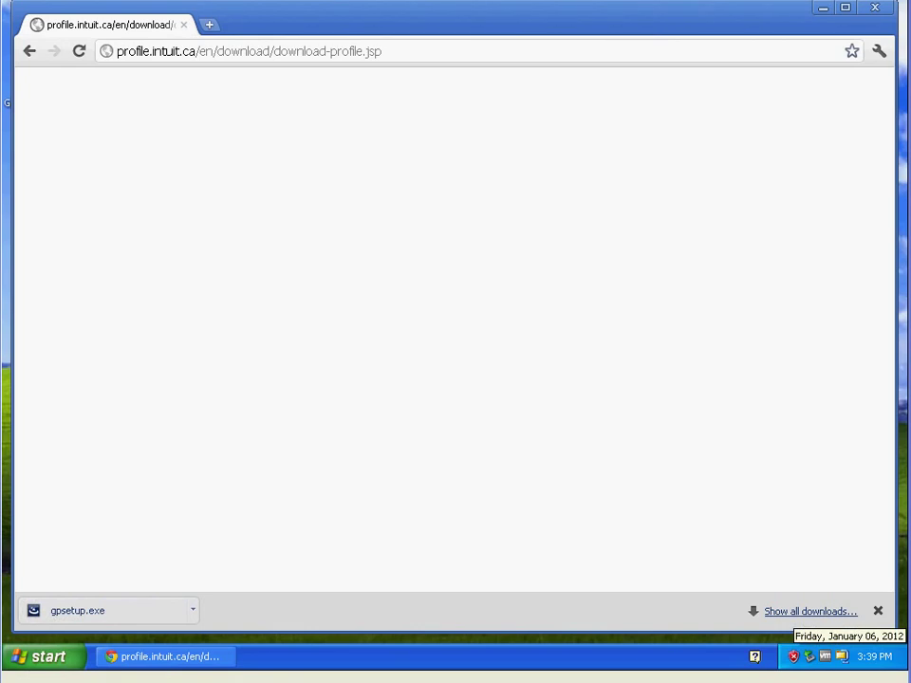
{"action": "left_click", "coordinate": [193, 610]}
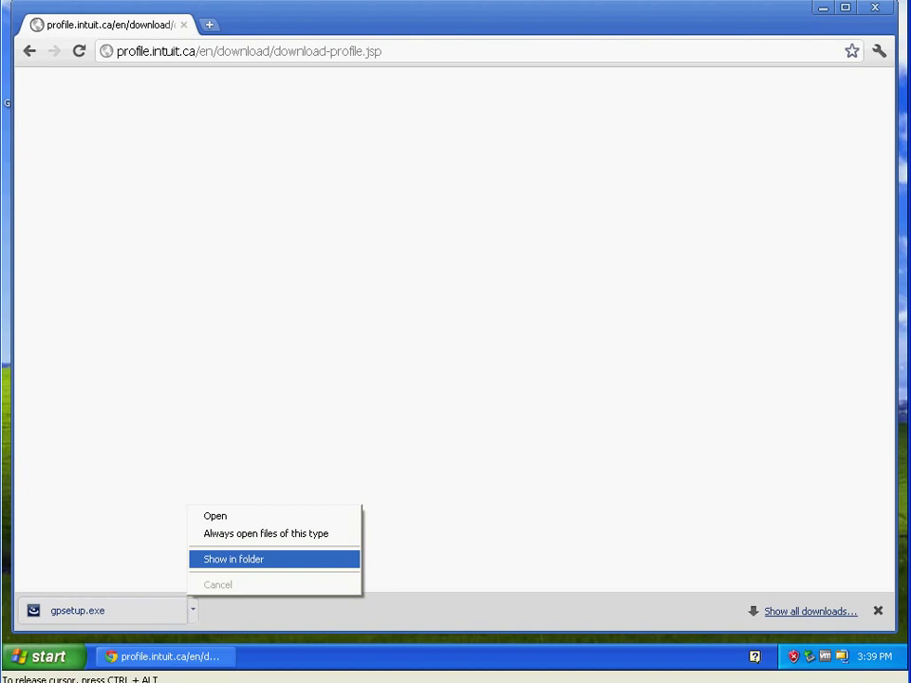
{"action": "left_click", "coordinate": [233, 559]}
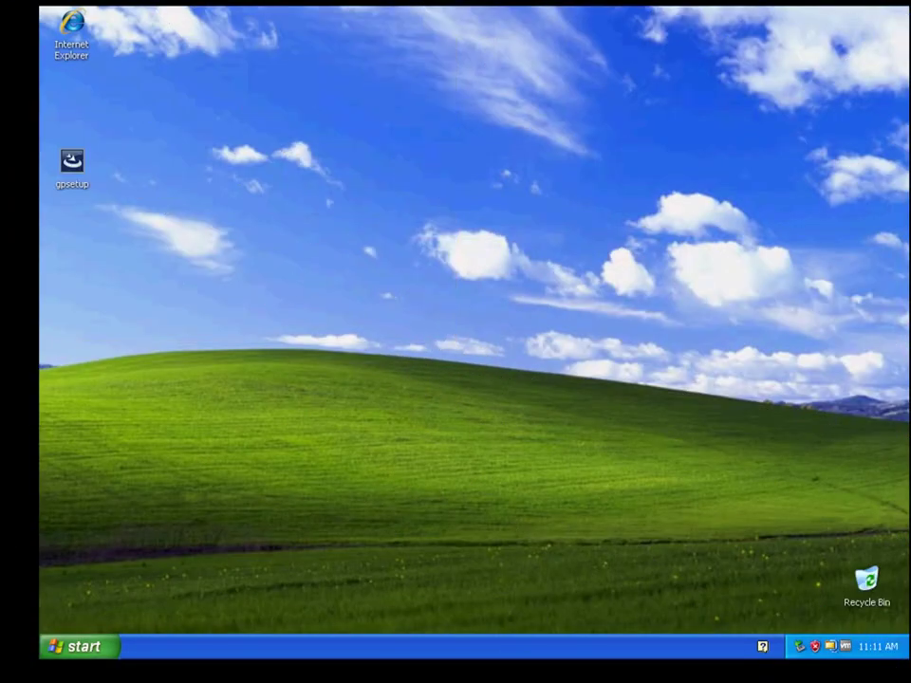
Run gpsetup in English (Canada) and install the .NET Framework 3.5 SP1 and 4.0 prerequisites.
{"action": "left_click", "coordinate": [71, 162]}
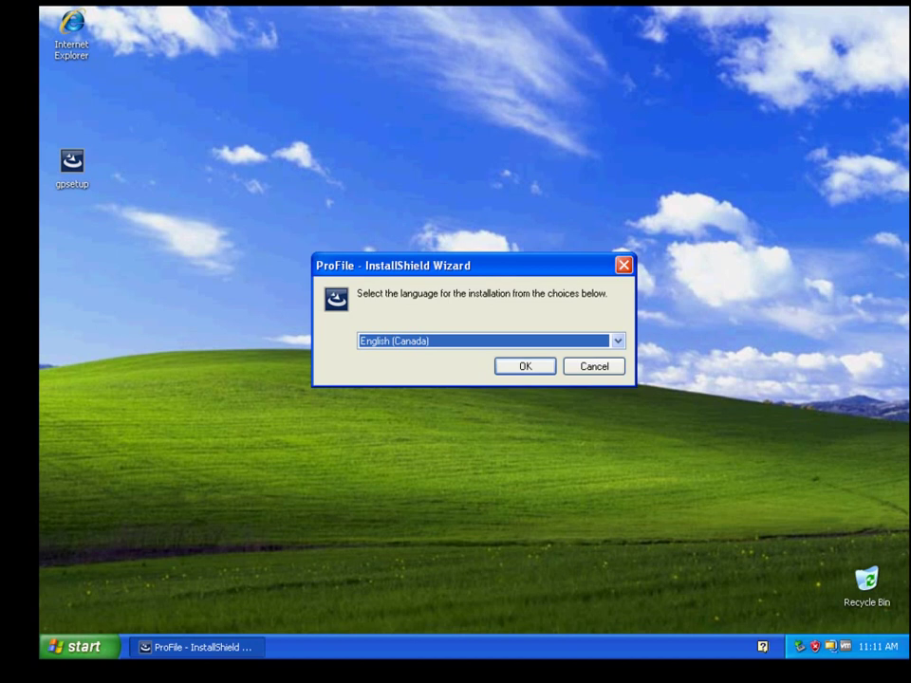
{"action": "key", "text": "Return"}
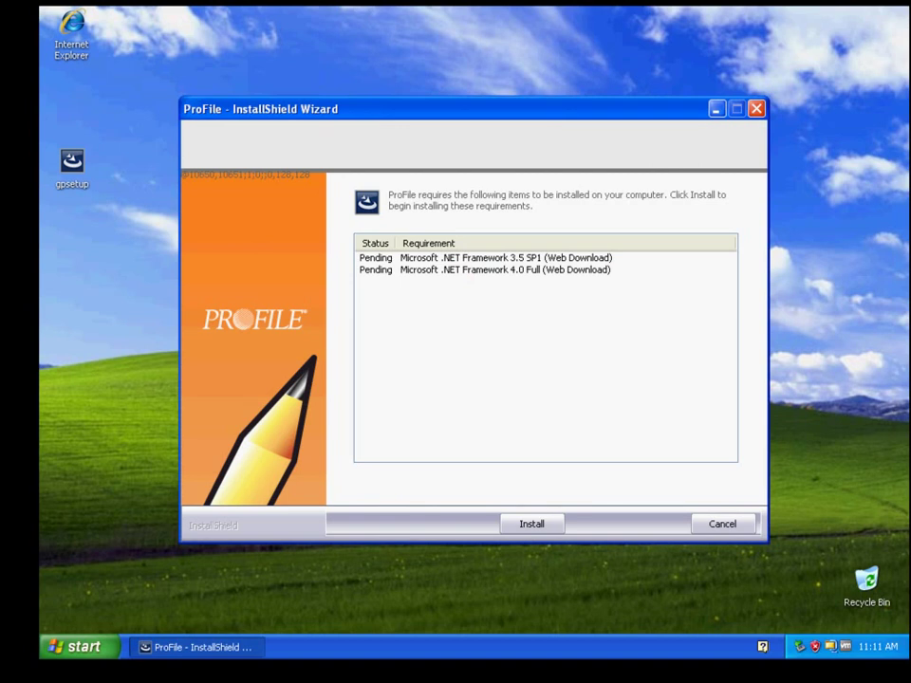
{"action": "key", "text": "Return"}
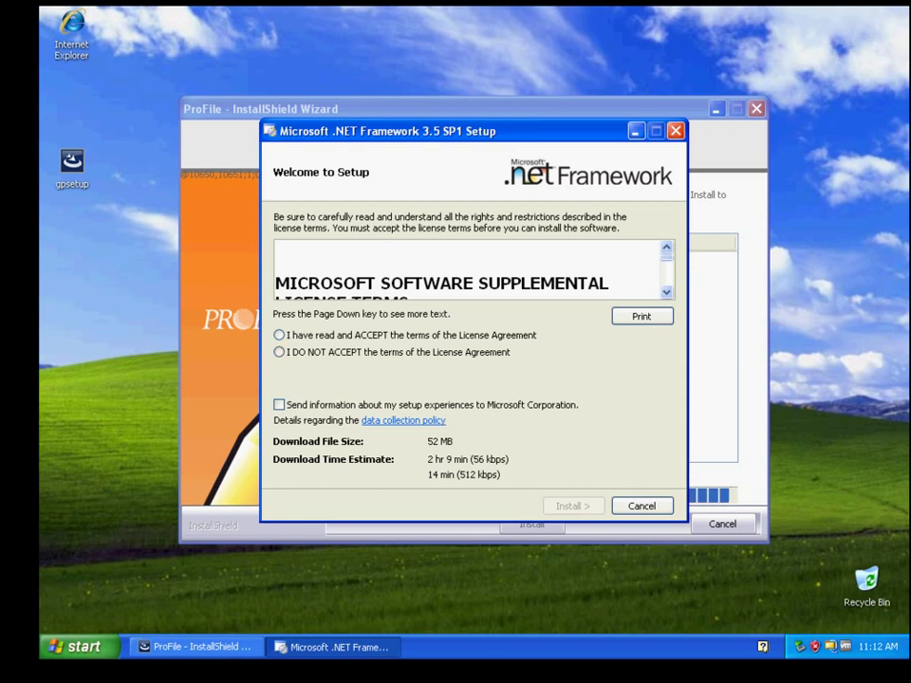
Accept the .NET Framework 3.5 SP1 license terms, install it, and exit setup.
{"action": "left_click", "coordinate": [279, 335]}
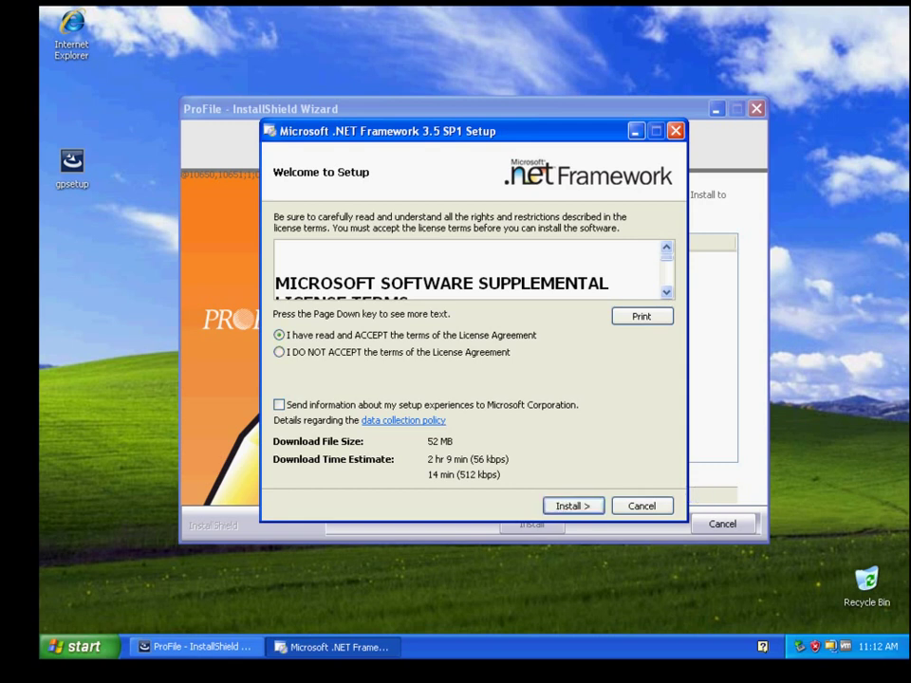
{"action": "key", "text": "Return"}
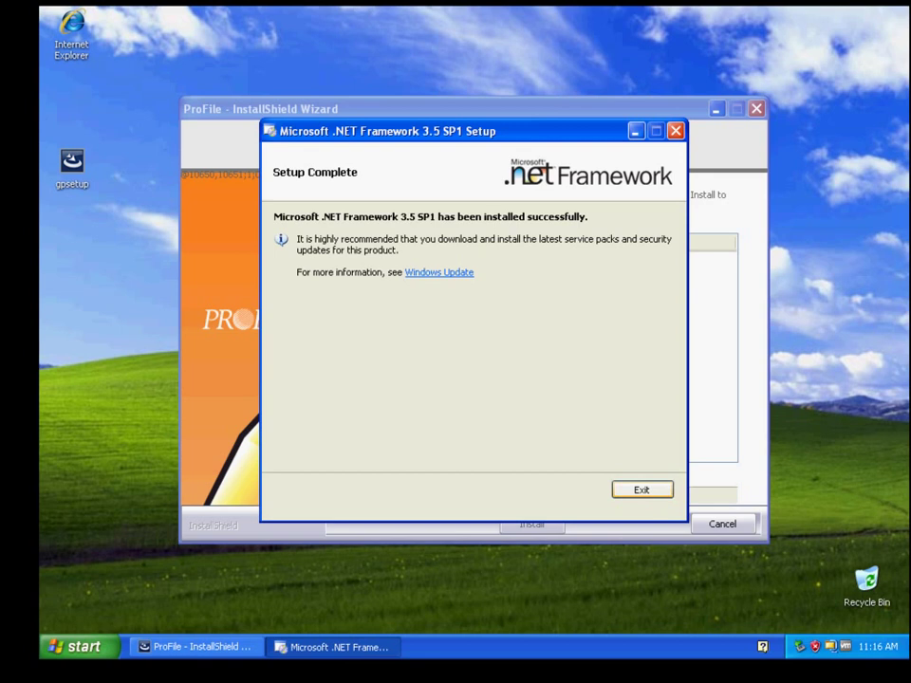
{"action": "key", "text": "Return"}
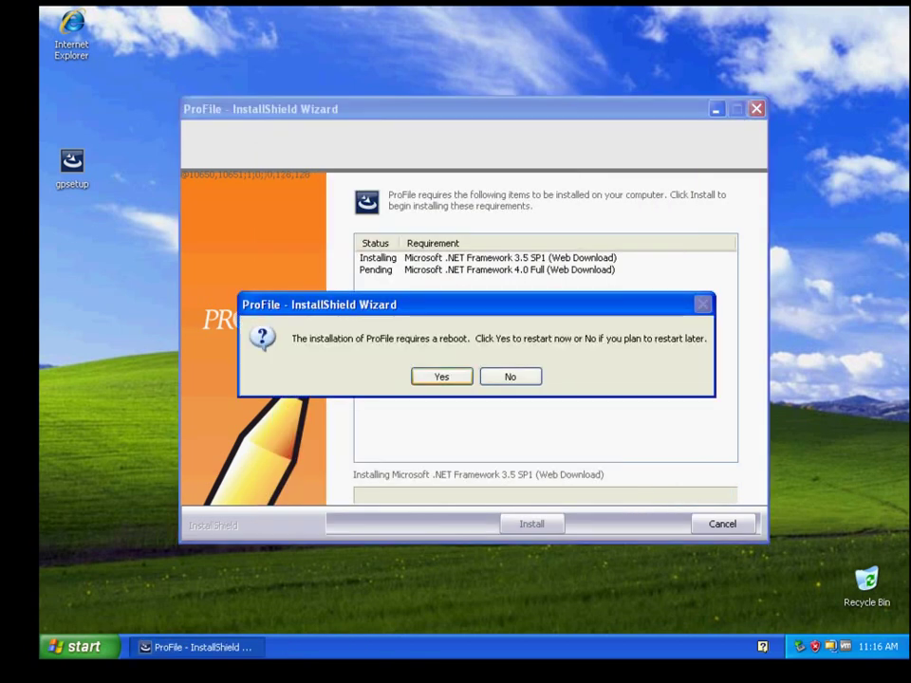
Reboot, approve gpsetup.exe's UAC prompt, keep English (Canada), and install .NET Framework 4.0 Full.
{"action": "key", "text": "Return"}
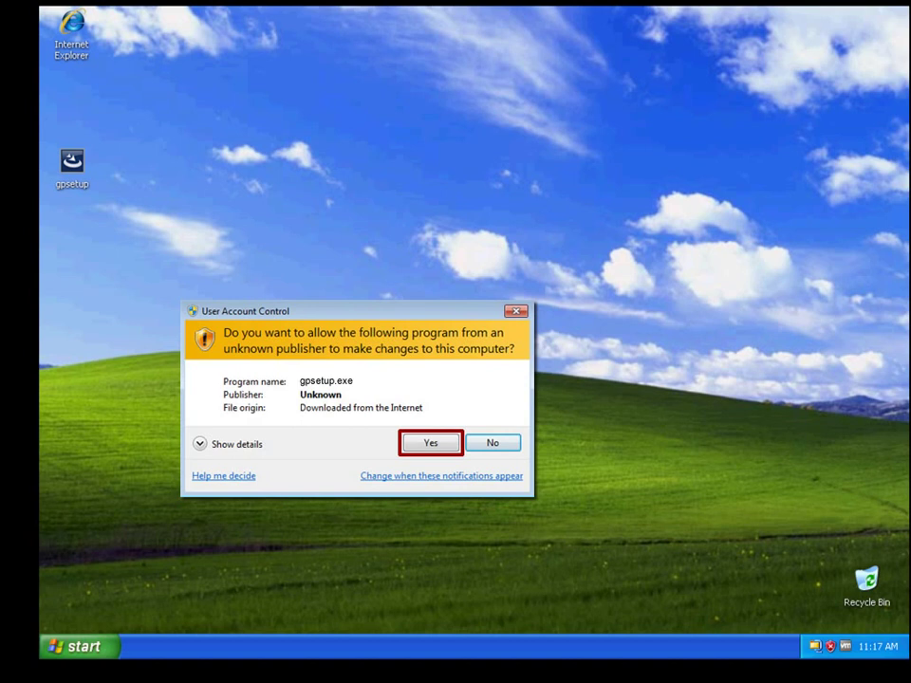
{"action": "key", "text": "Return"}
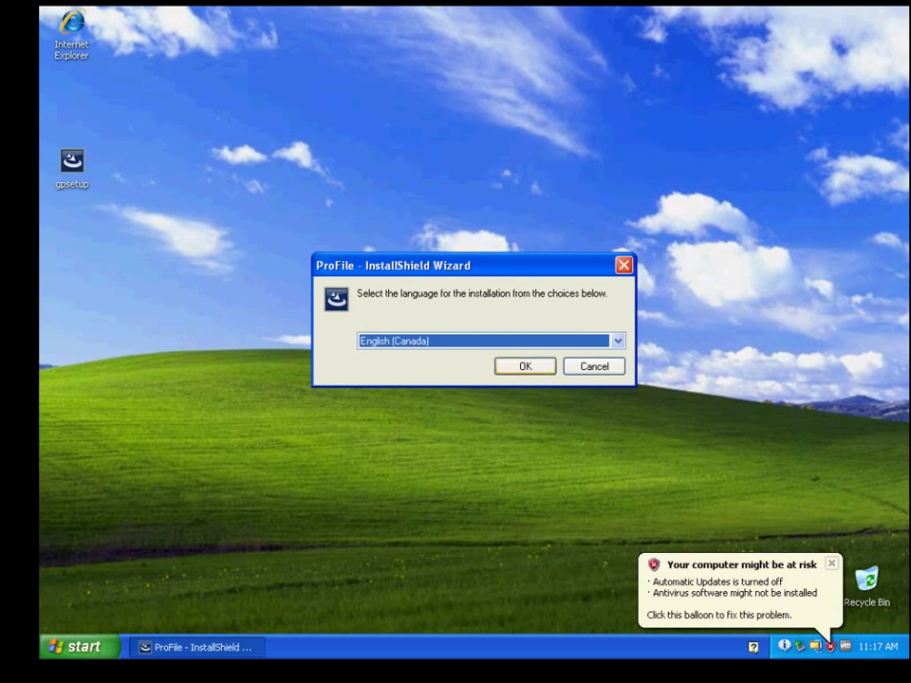
{"action": "left_click", "coordinate": [524, 366]}
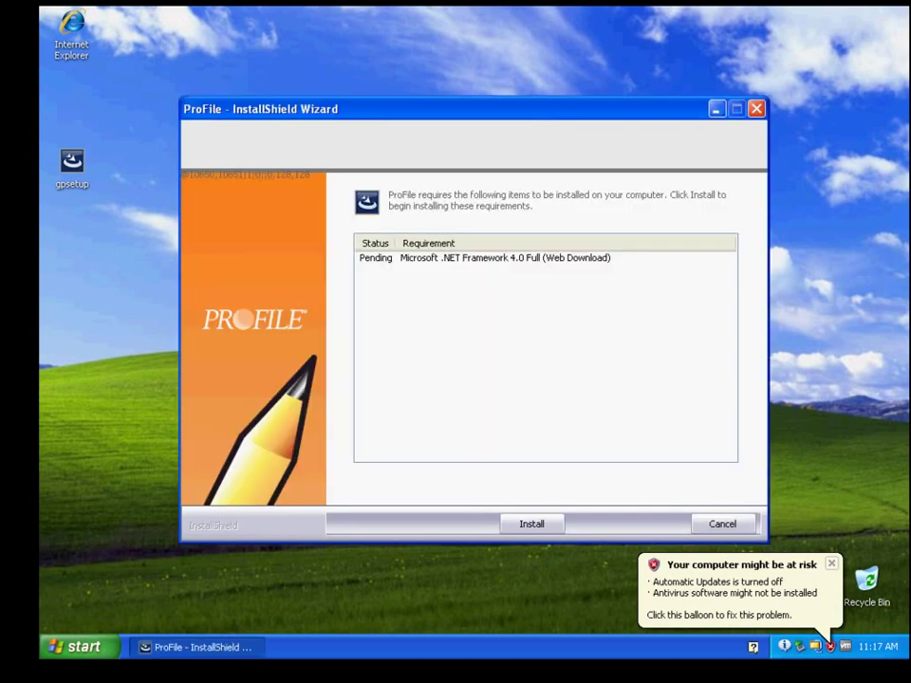
{"action": "key", "text": "Return"}
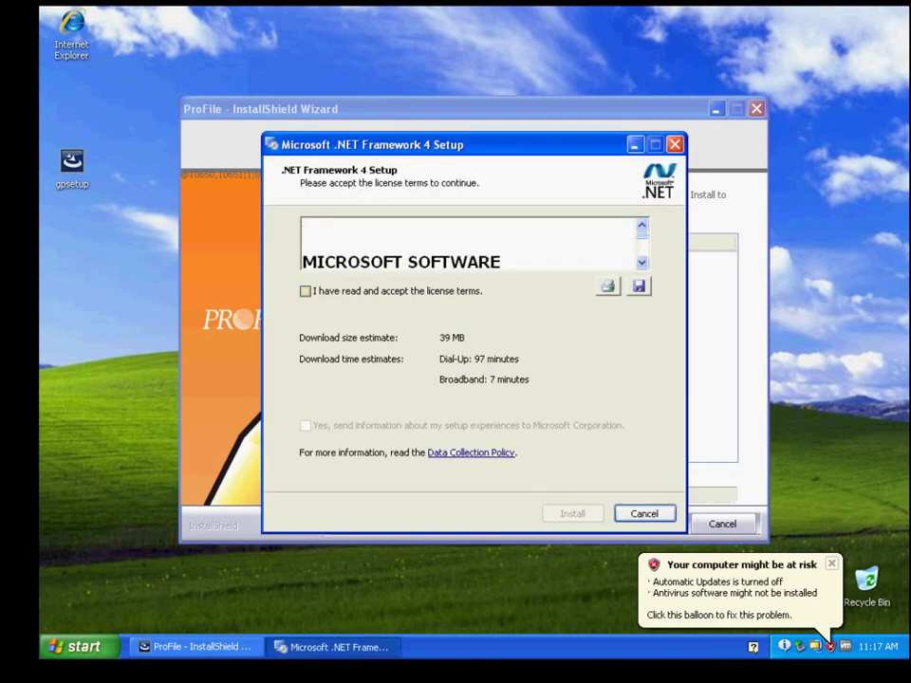
Accept the .NET Framework 4 license terms, install it, and confirm the Windows restart.
{"action": "left_click", "coordinate": [304, 290]}
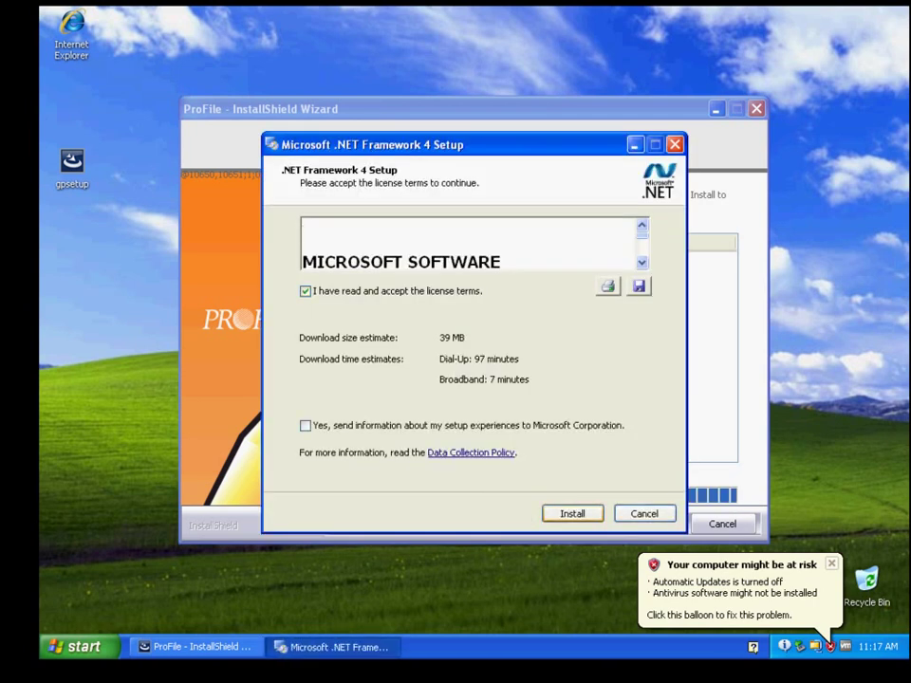
{"action": "key", "text": "Return"}
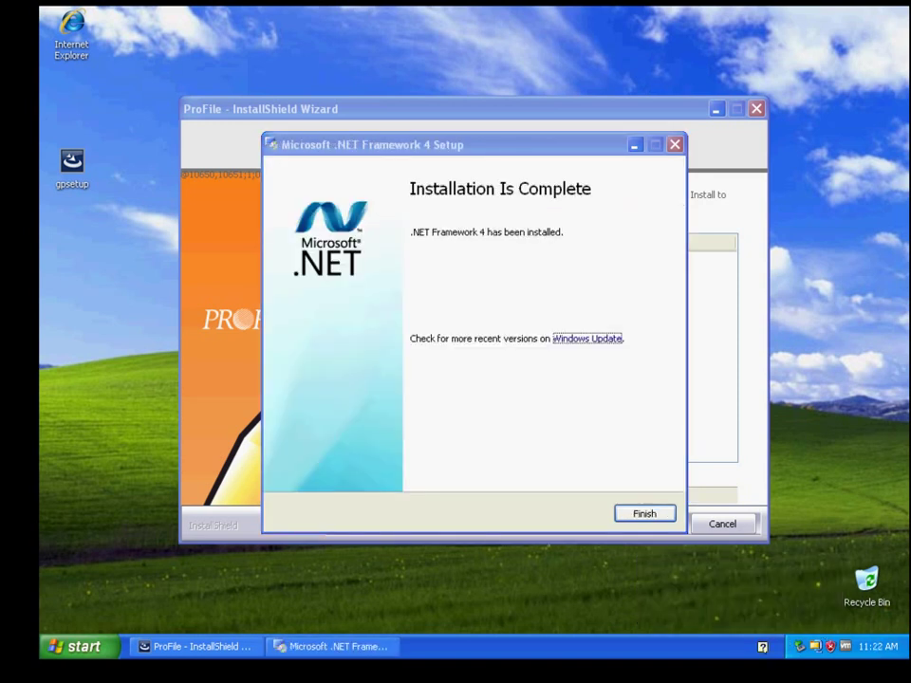
{"action": "key", "text": "Return"}
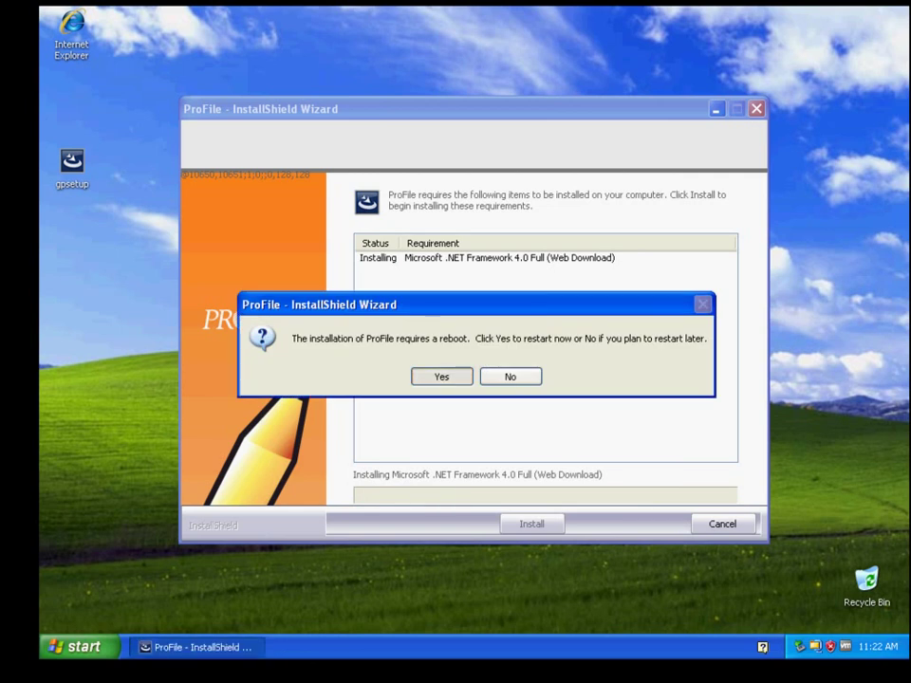
{"action": "key", "text": "Return"}
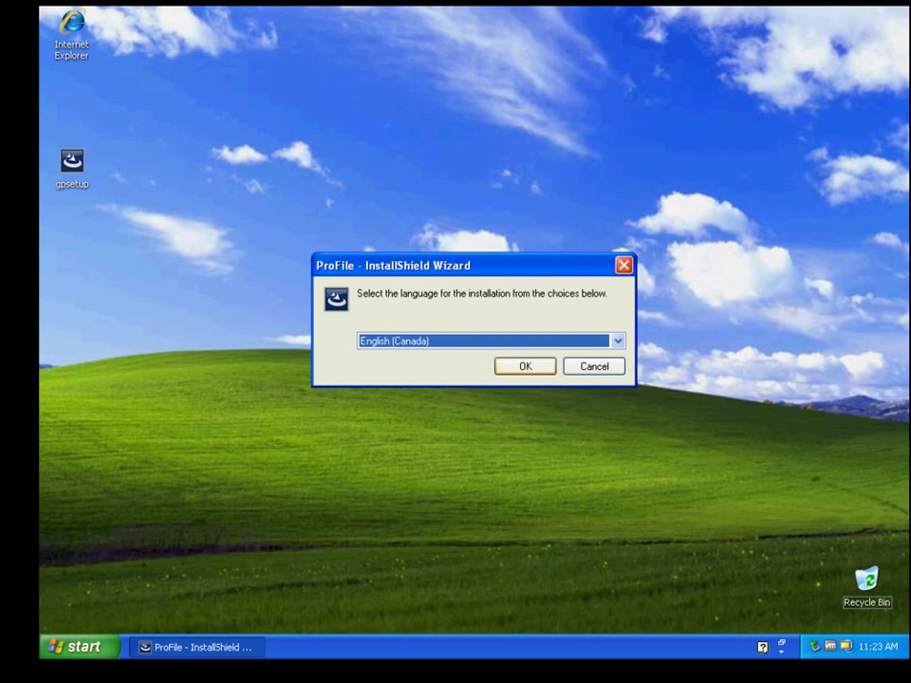
Install ProFile in English (Canada) to C:\Program Files\ProFile\, accepting the license, then close the wizard.
{"action": "key", "text": "Return"}
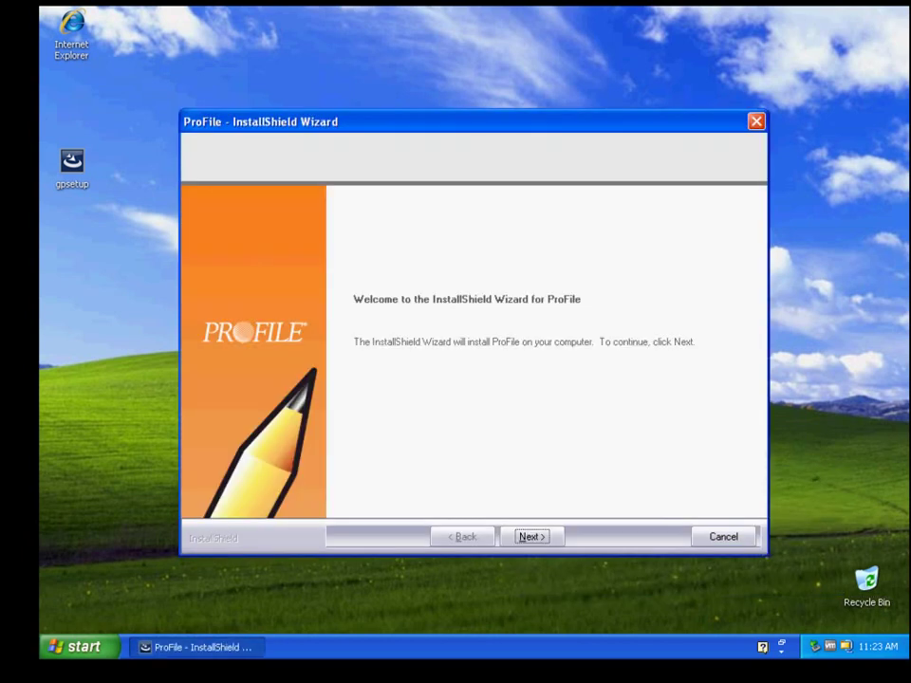
{"action": "key", "text": "Return"}
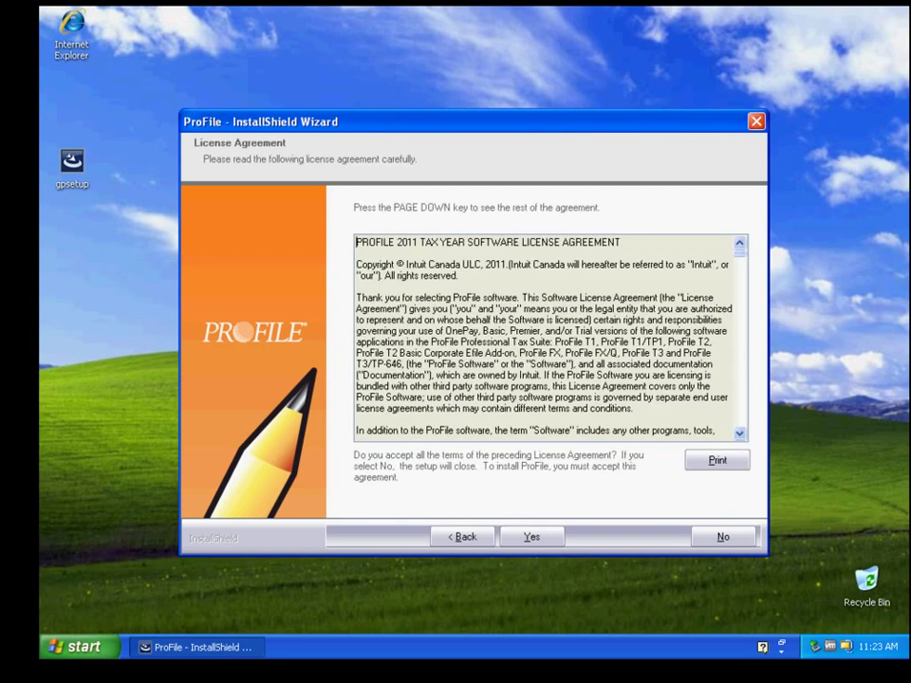
{"action": "key", "text": "Return"}
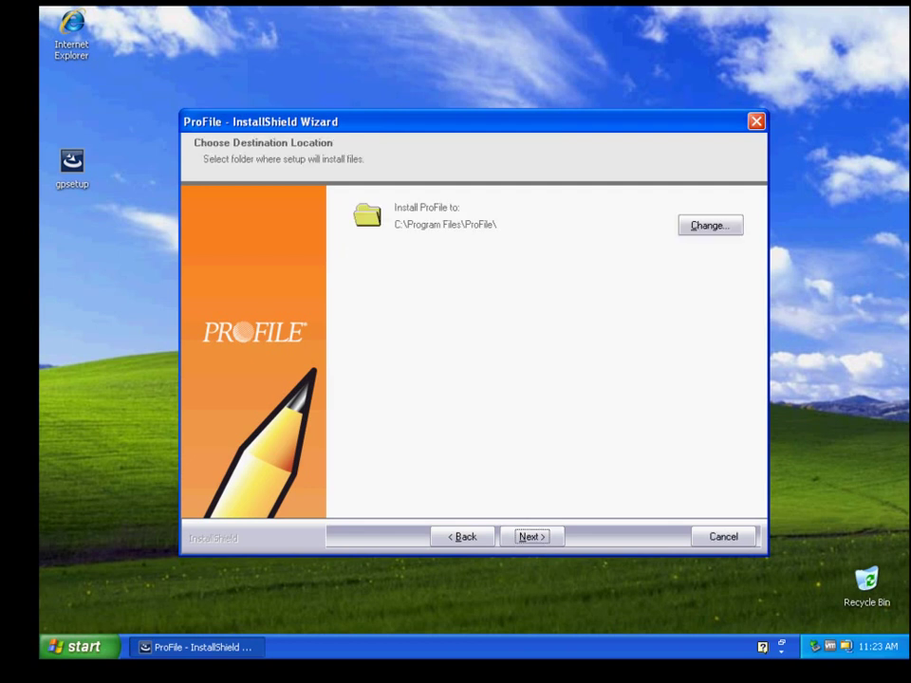
{"action": "key", "text": "Return"}
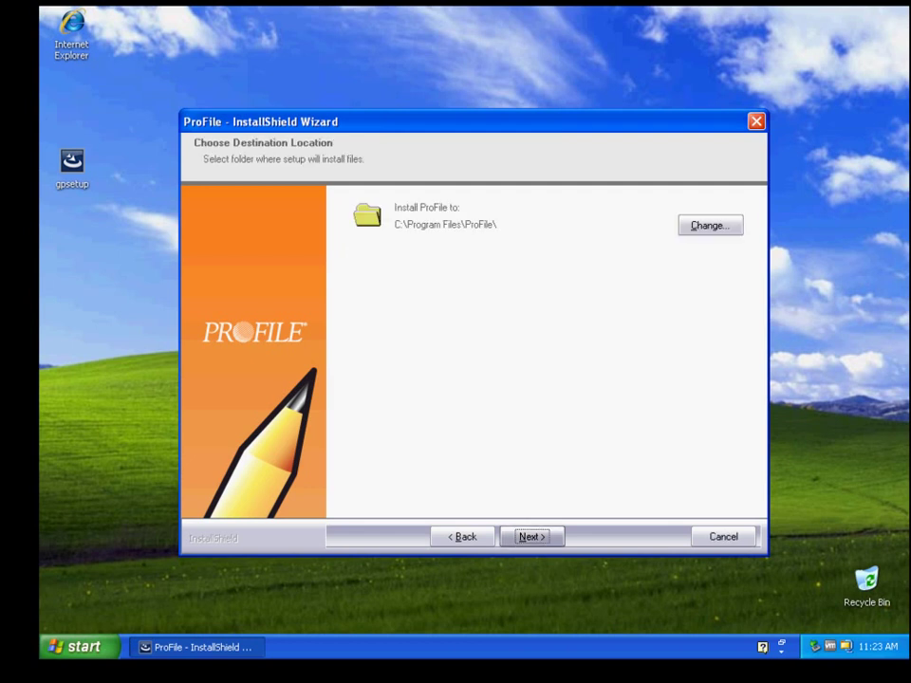
{"action": "key", "text": "Return"}
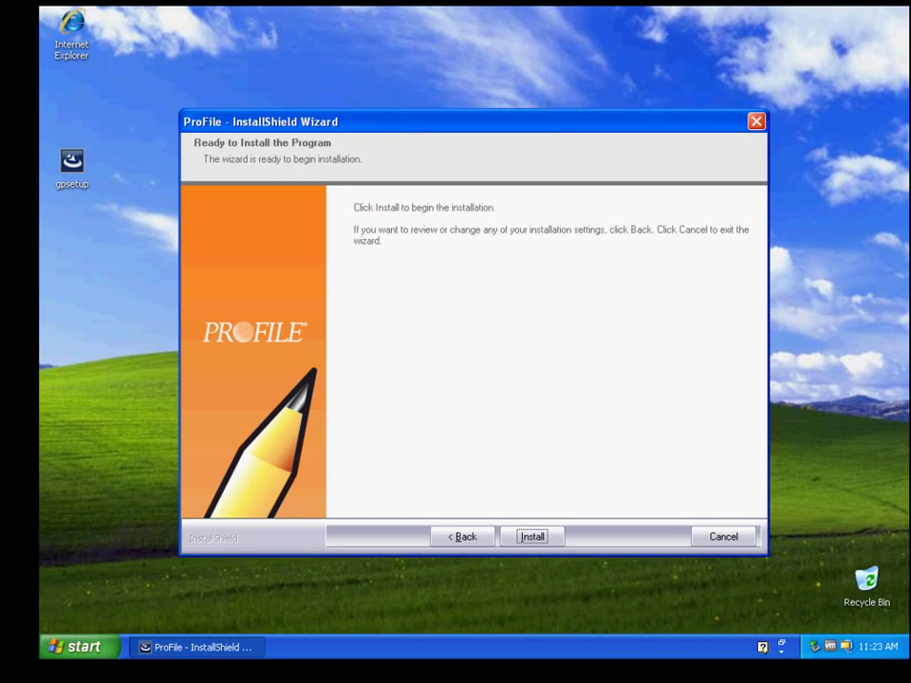
{"action": "key", "text": "Return"}
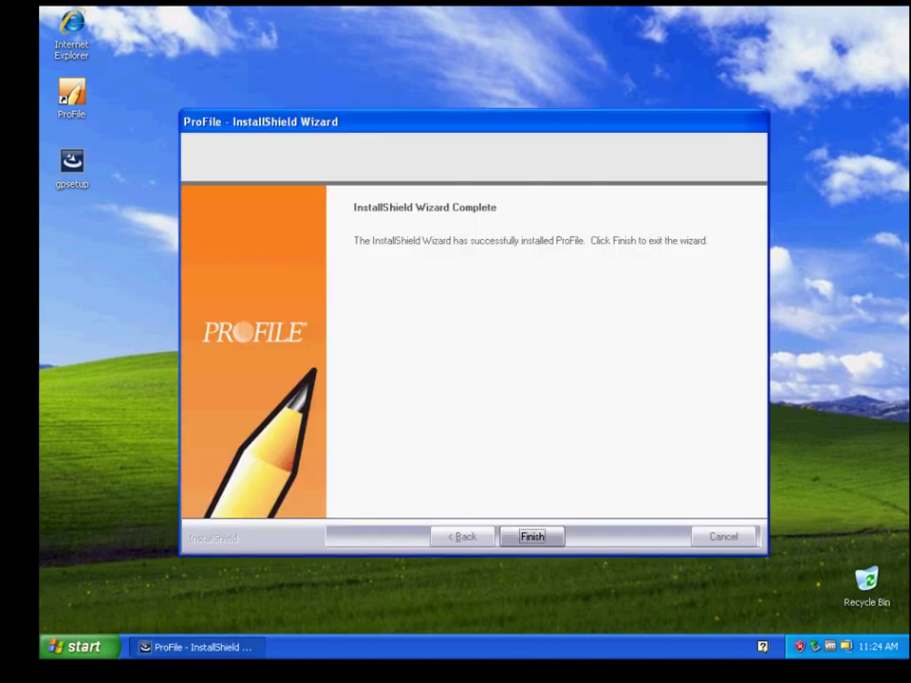
{"action": "key", "text": "Return"}
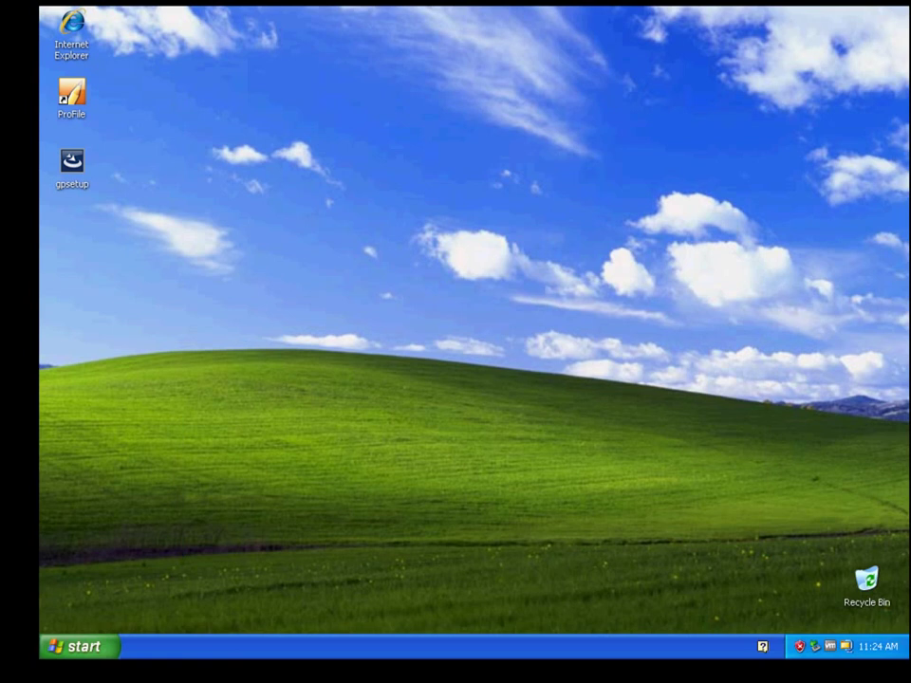